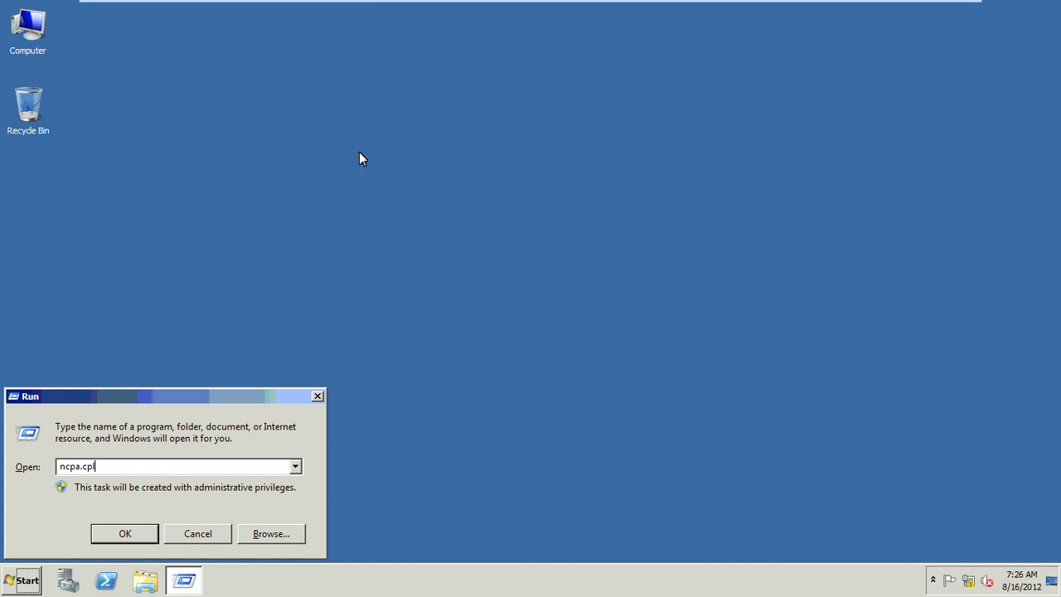
- Run ncpa.cpl, examine the Local Area Connection's IPv4 address in its network connection details, and close the details and status windows
key(Return)
click(137, 106)
right_click(132, 102)
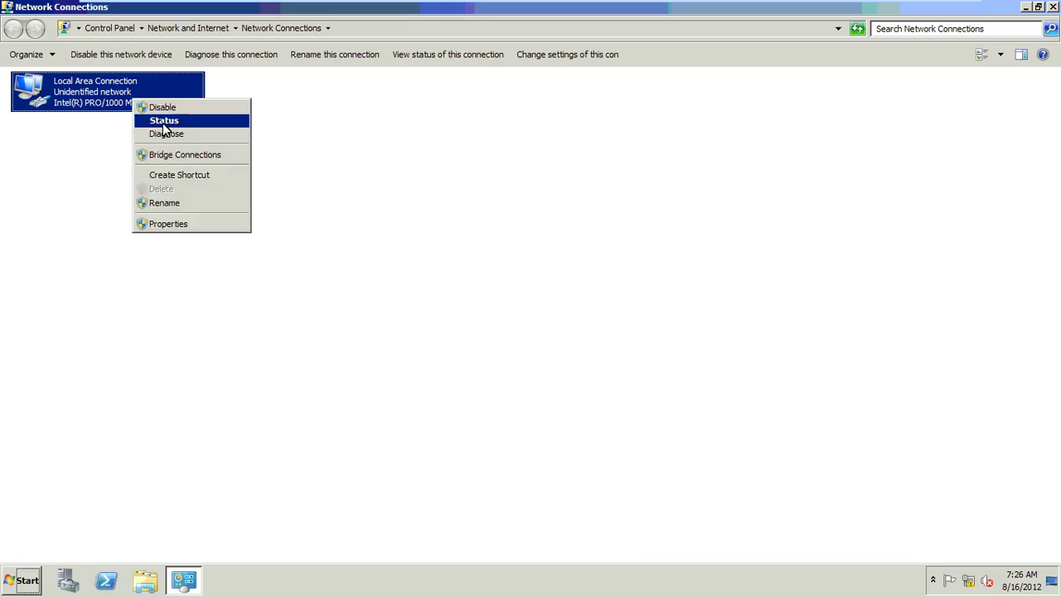
click(169, 121)
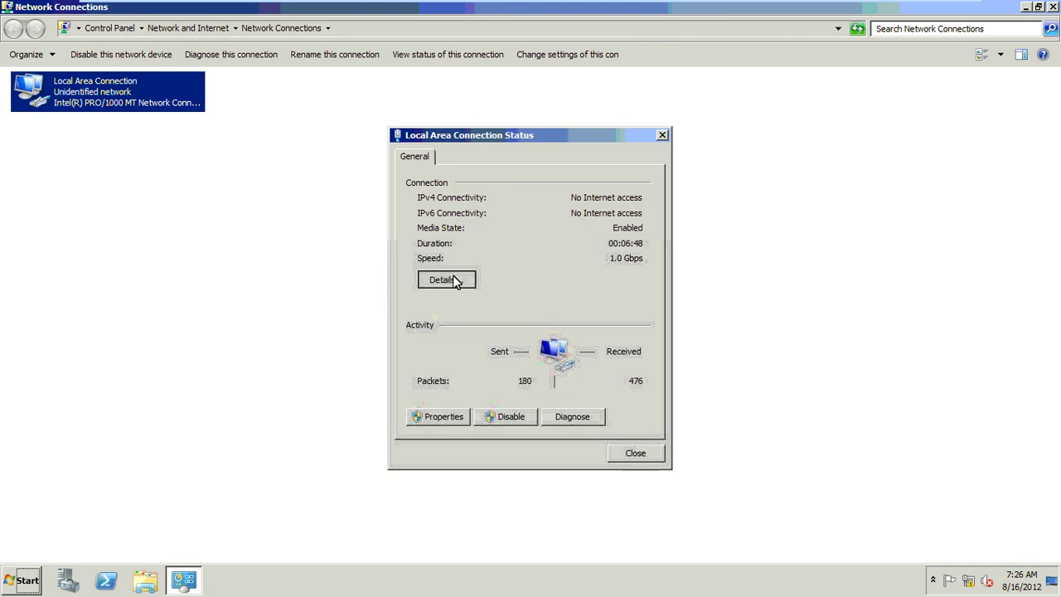
click(446, 279)
click(539, 257)
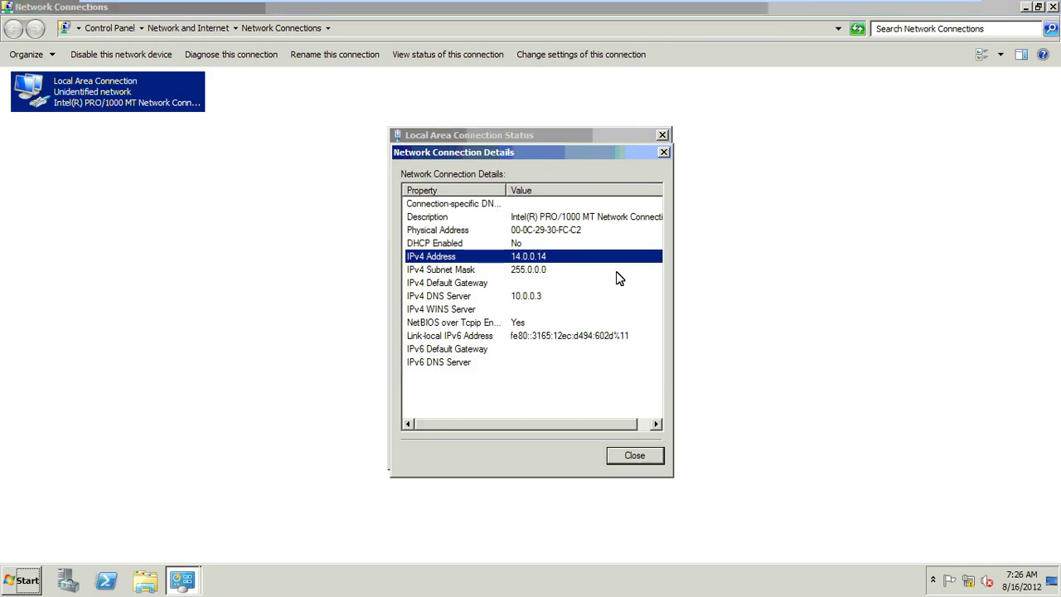
click(635, 455)
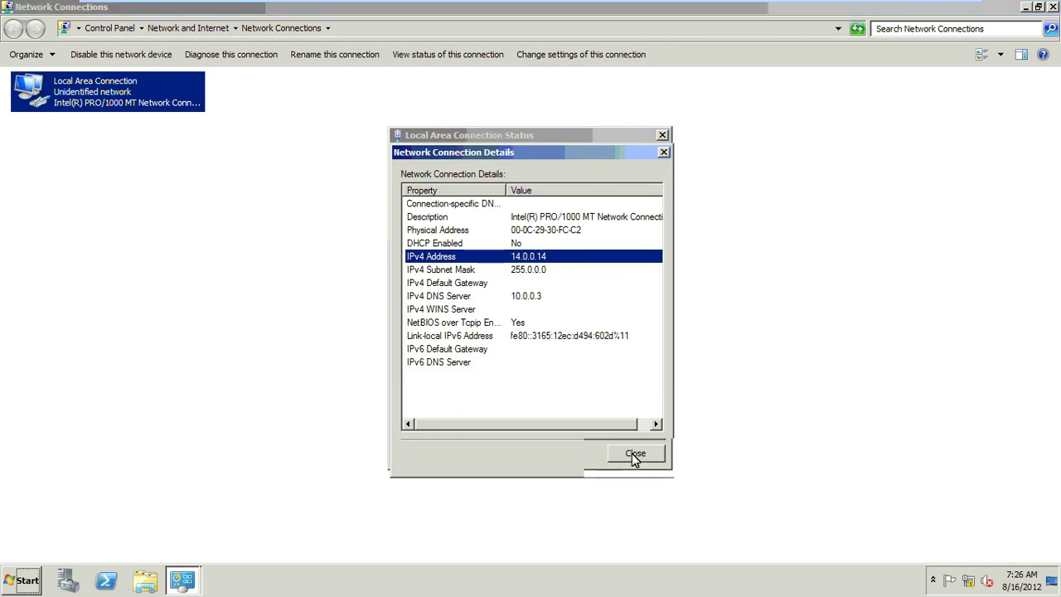
click(635, 456)
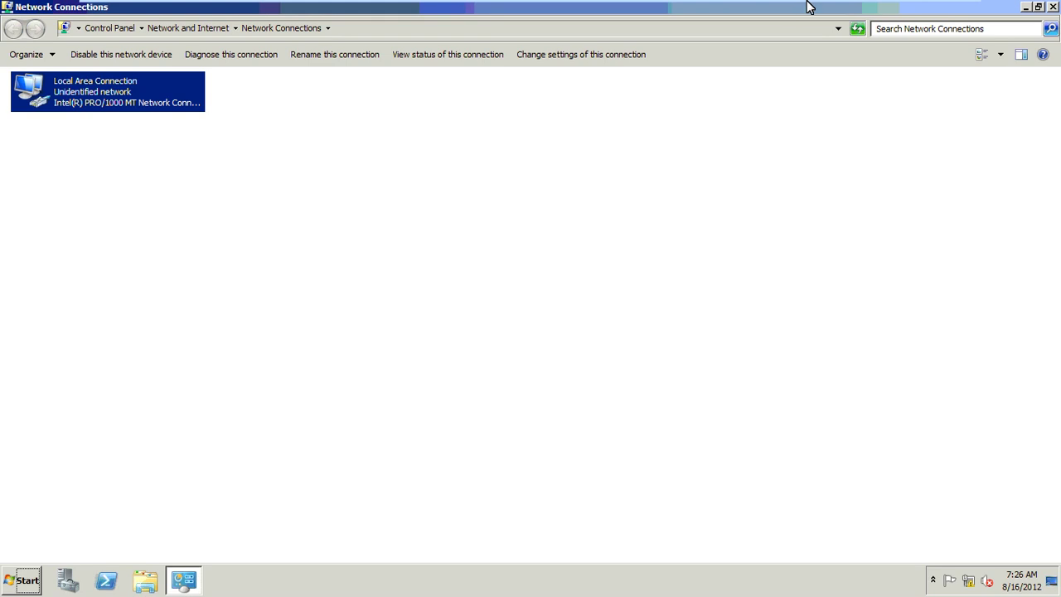
- Switch to the other Windows Server 2008 R2 virtual machine and postpone Windows activation to reach its desktop
mouse_move(839, 6)
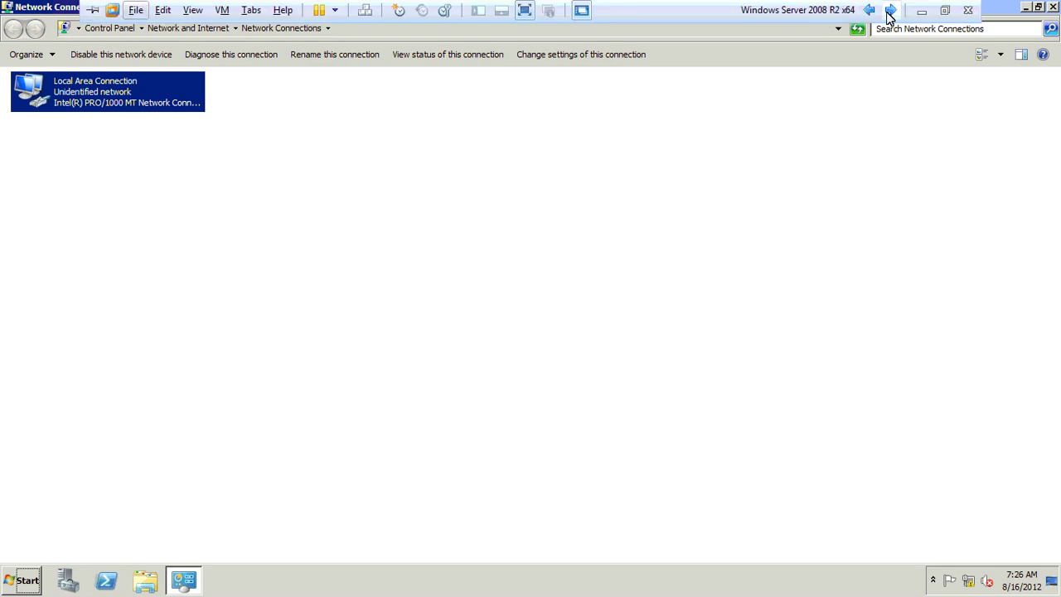
click(890, 14)
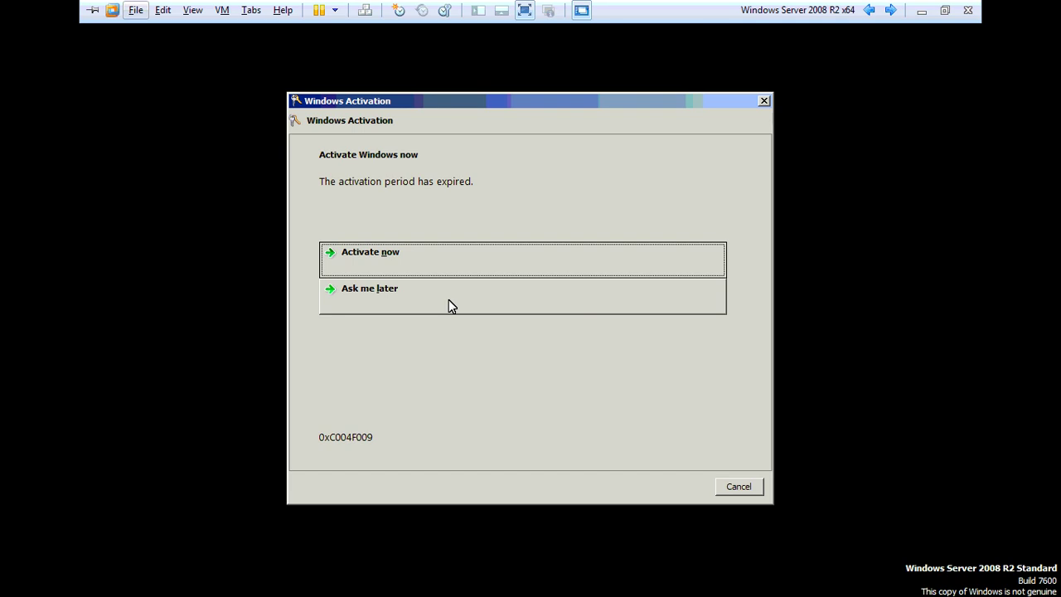
click(454, 305)
click(735, 487)
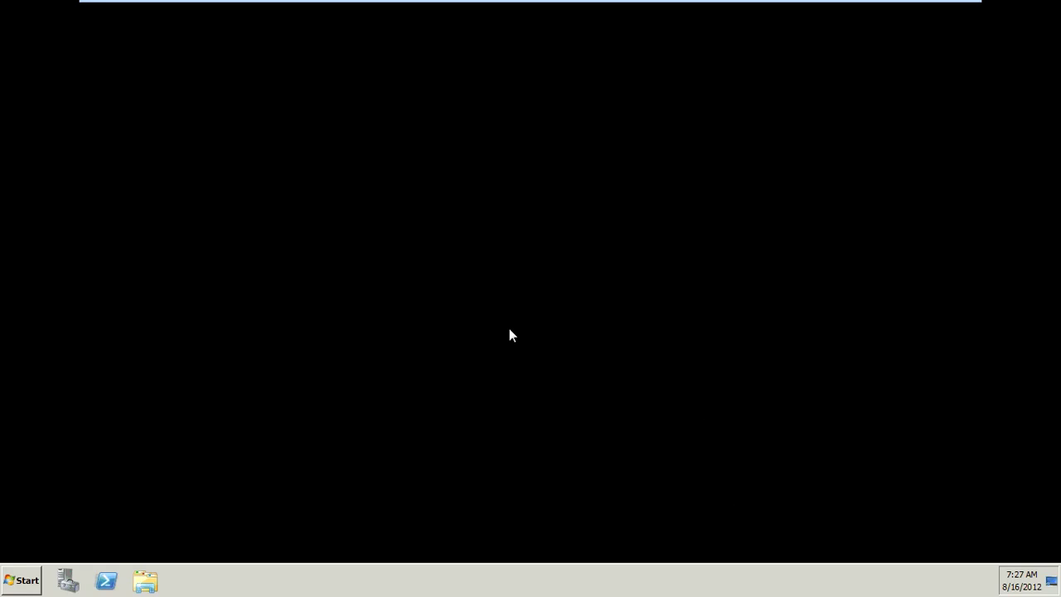
- Run ncpa.cpl on this virtual machine, examine the Local Area Connection's IPv4 details, and close the details and status windows
key(super+r)
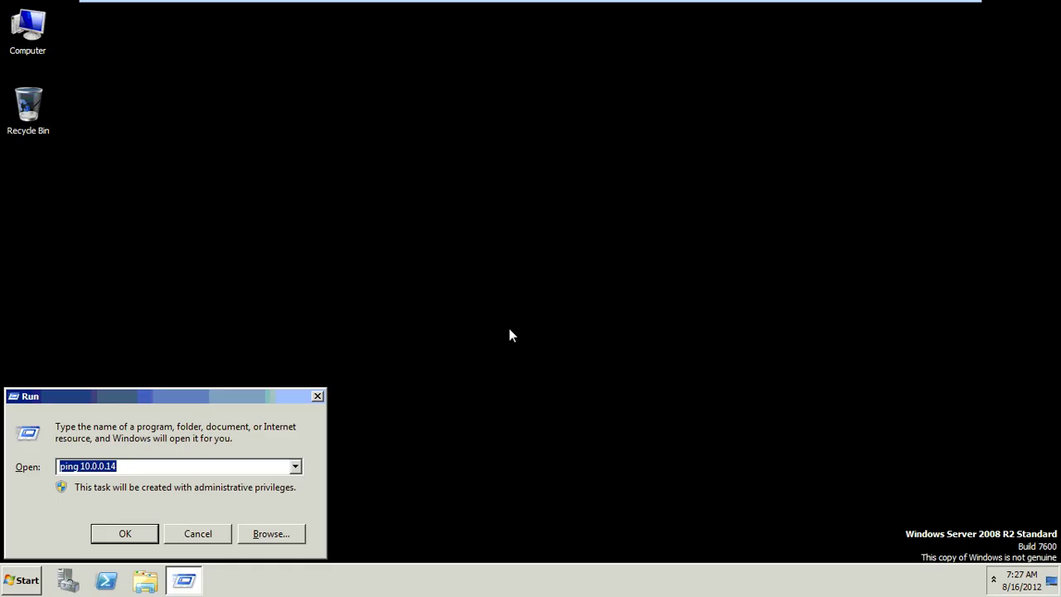
text(ncpa.)
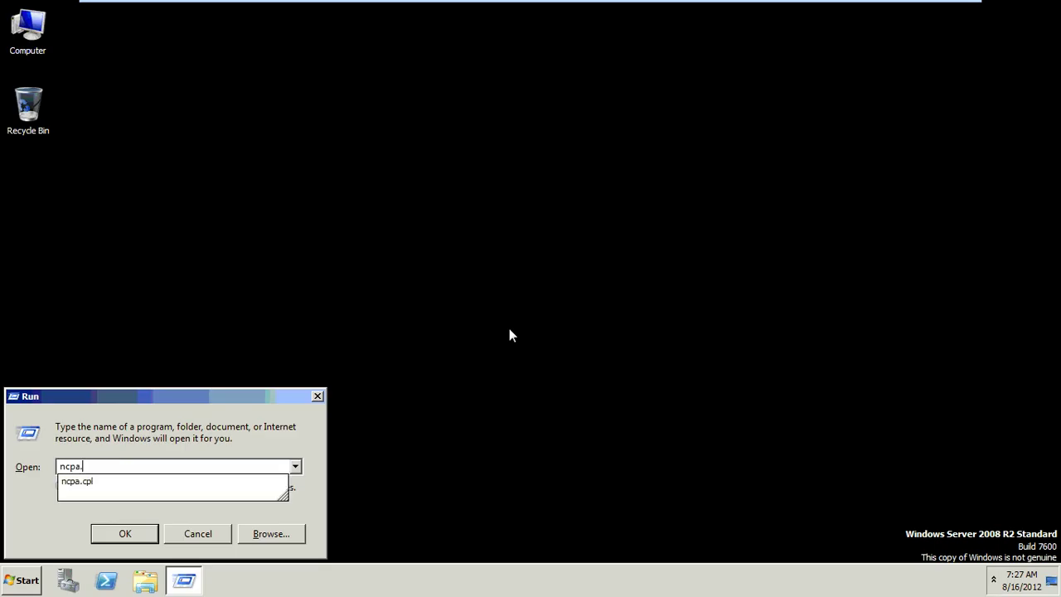
text(cpl)
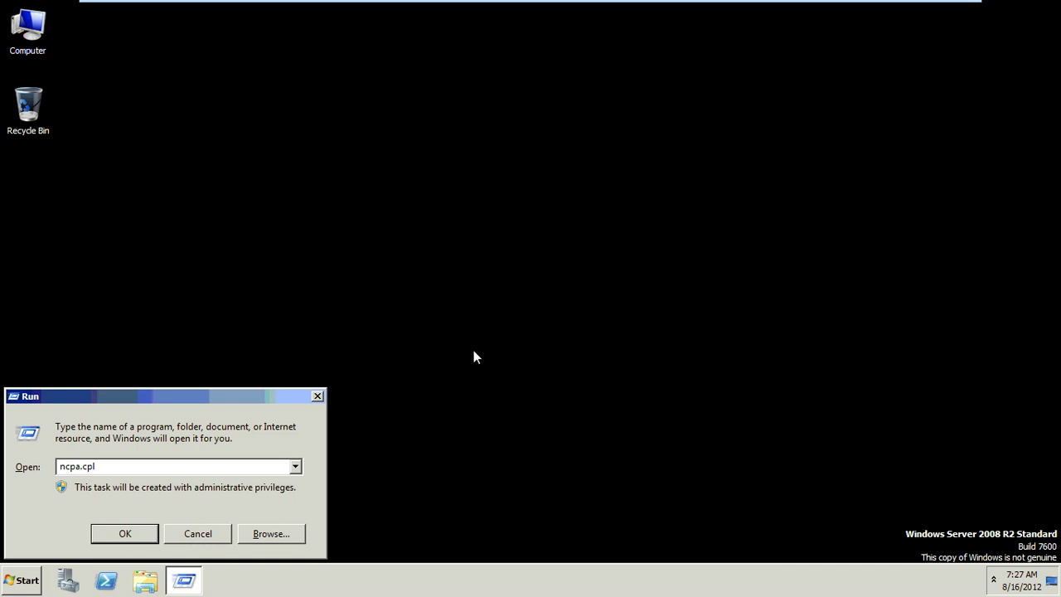
key(Return)
click(607, 393)
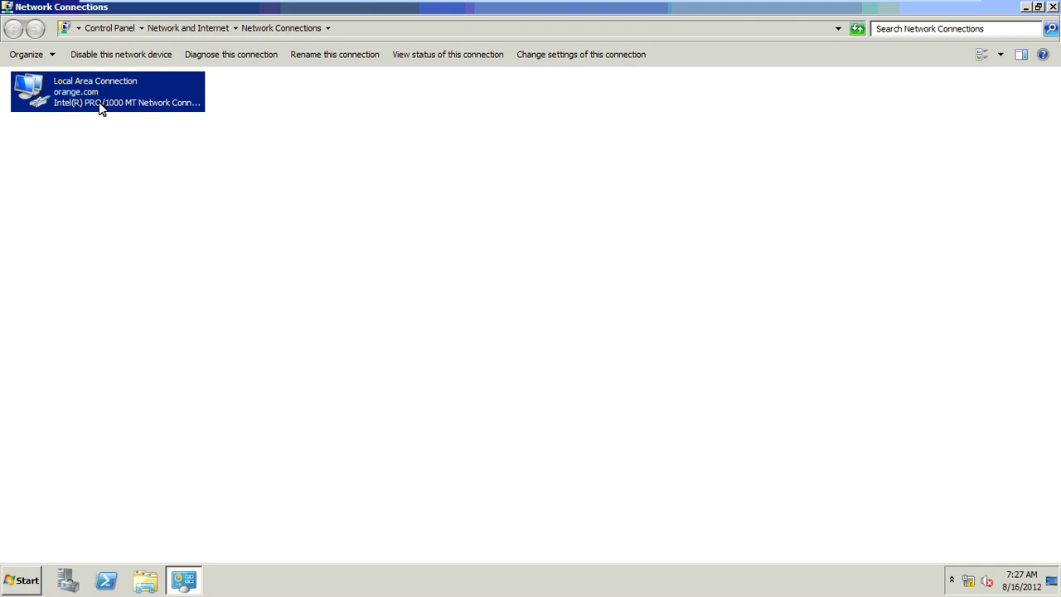
right_click(101, 109)
click(124, 126)
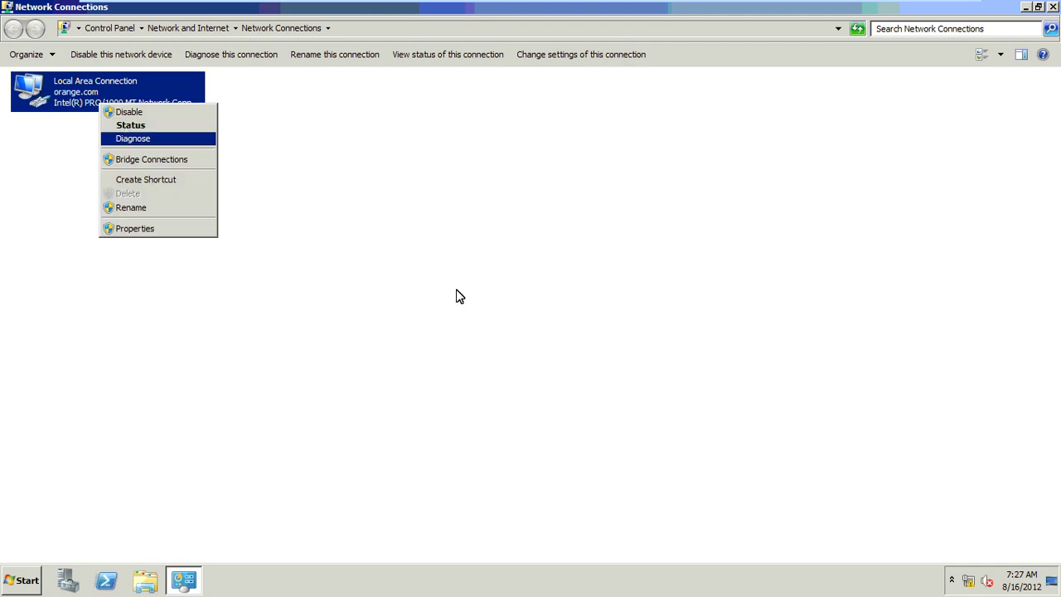
click(445, 279)
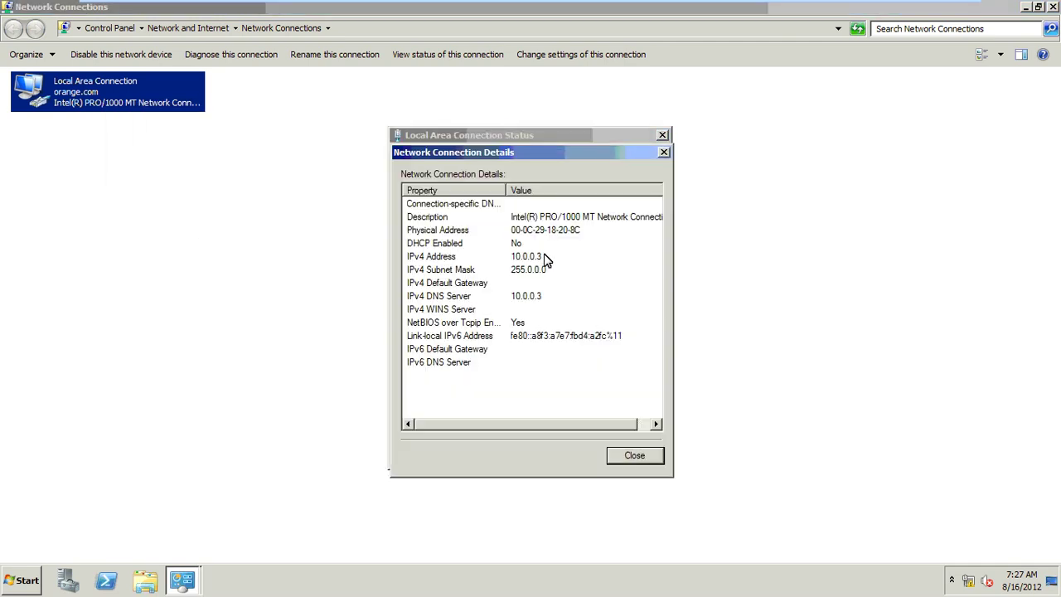
double_click(628, 458)
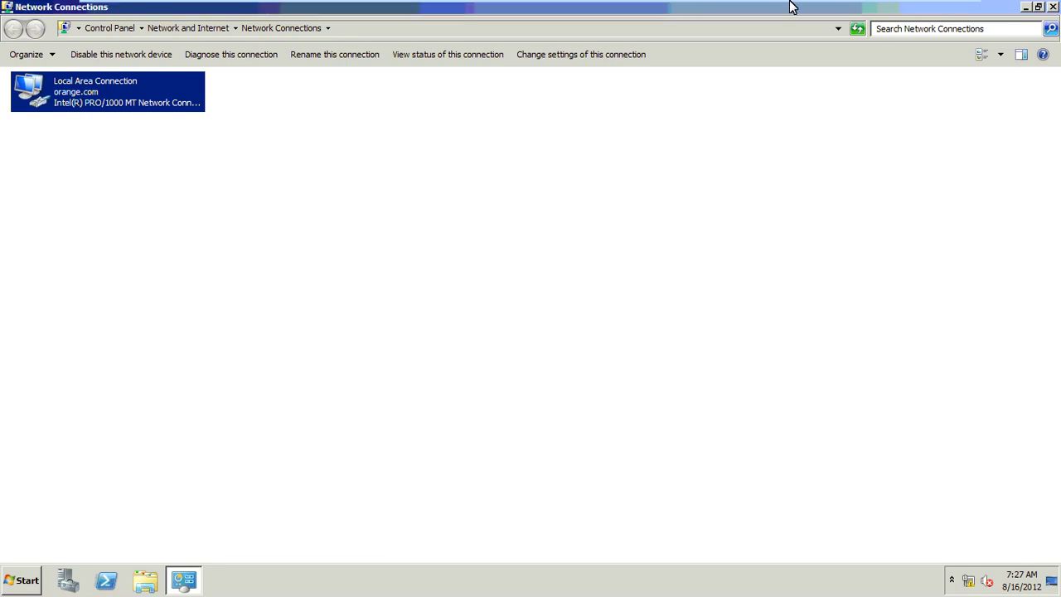
- Return to the first virtual machine and close the Network Connections windows
click(890, 11)
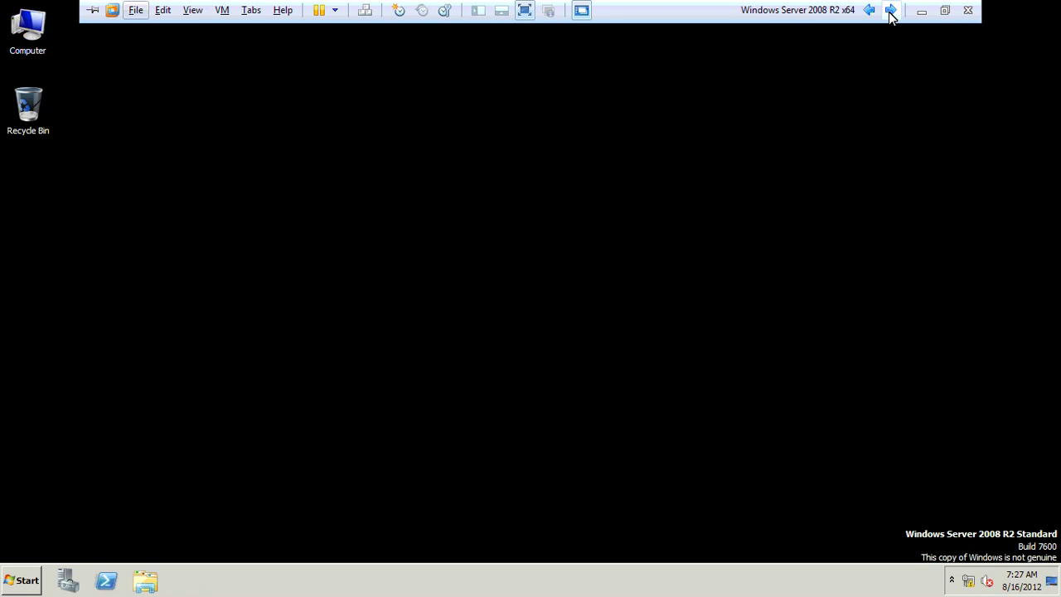
click(890, 12)
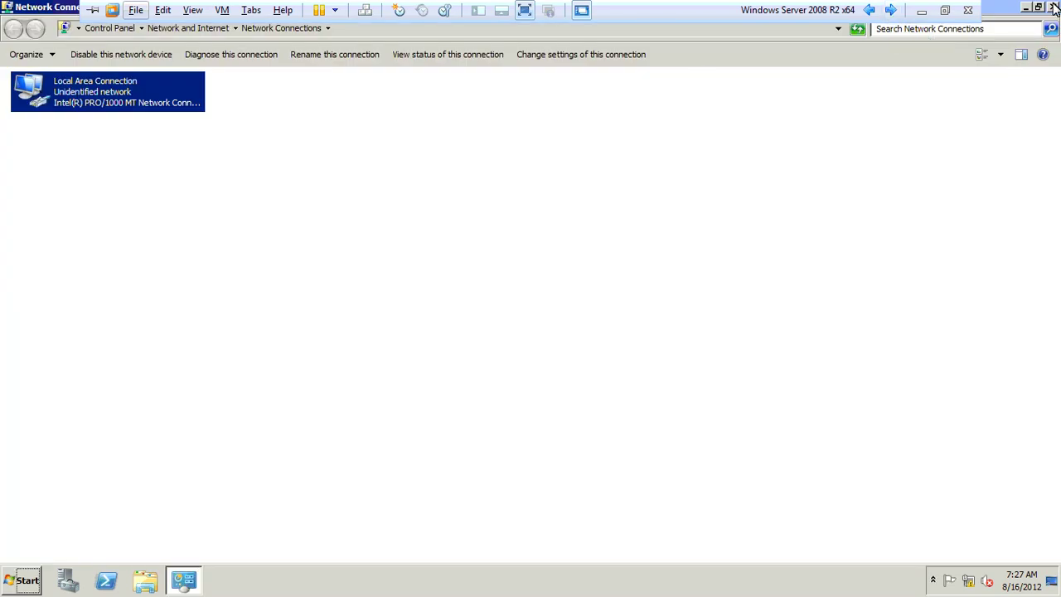
click(1054, 8)
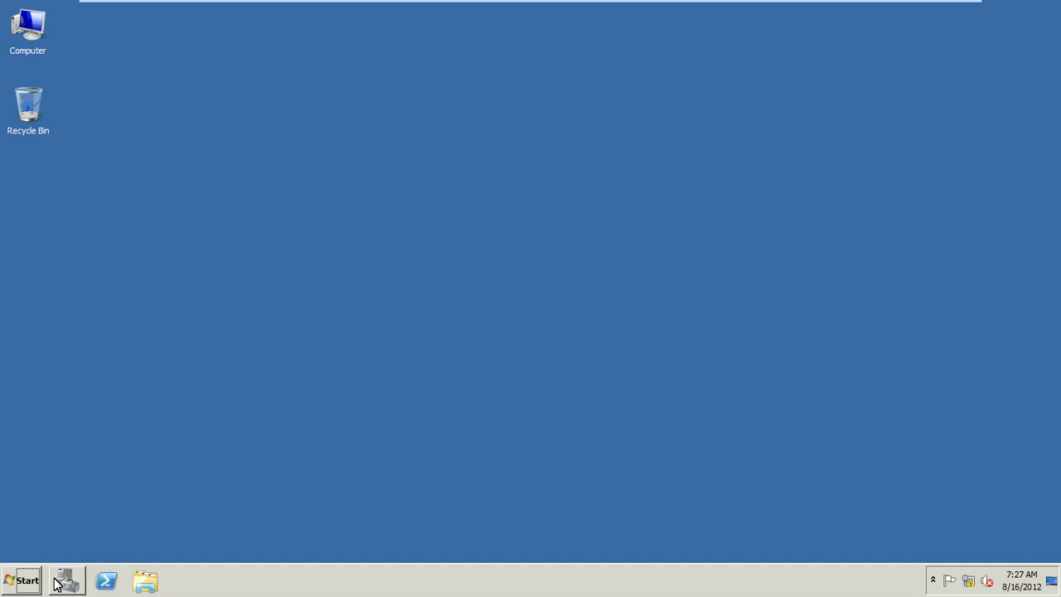
- Open Server Manager's Roles page, start the Add Roles Wizard and proceed to the server role selection
click(24, 579)
mouse_move(252, 445)
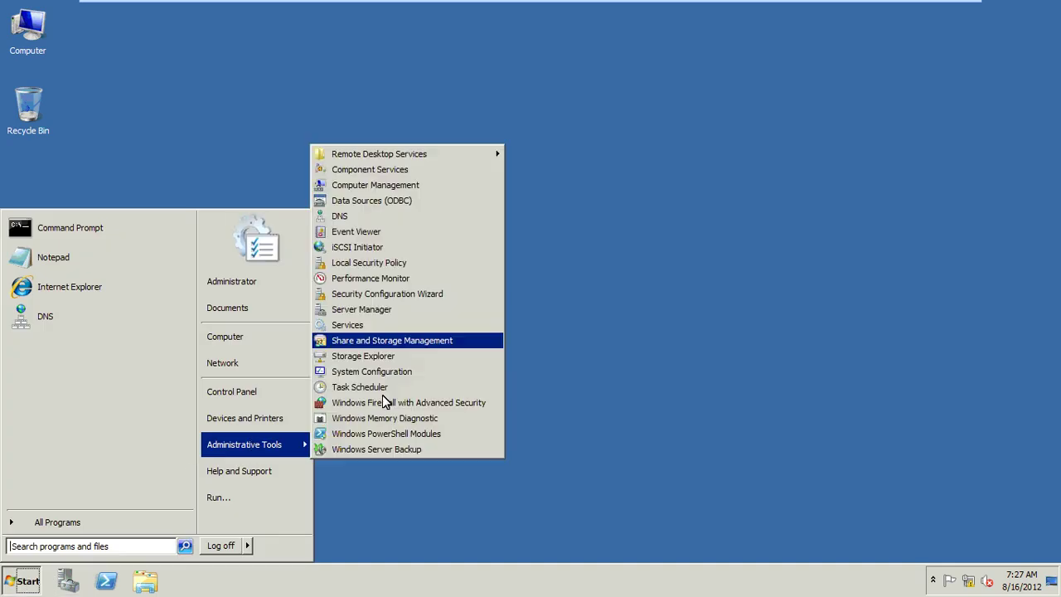
click(418, 340)
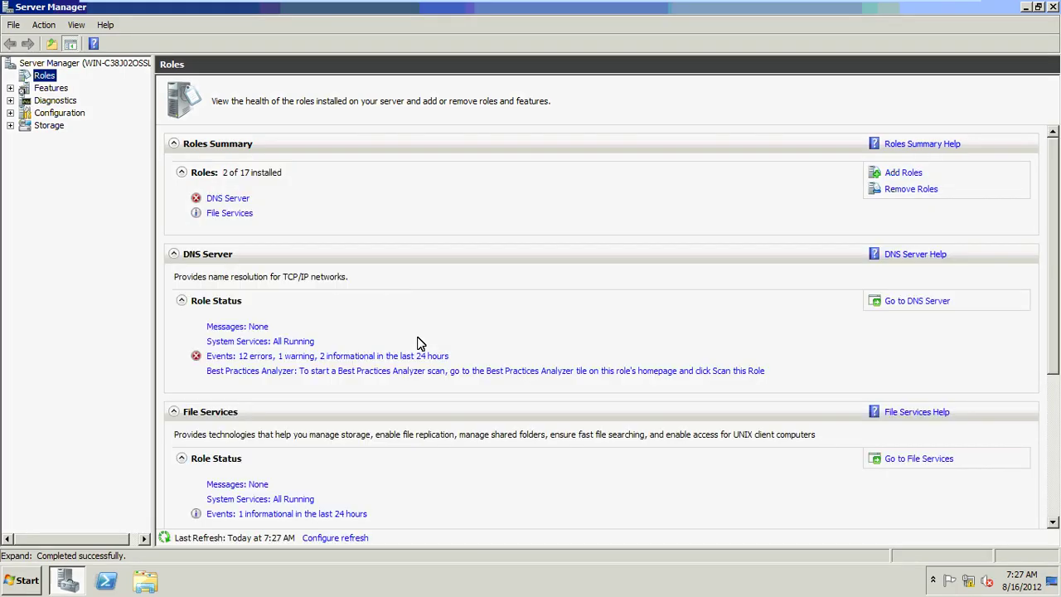
click(916, 172)
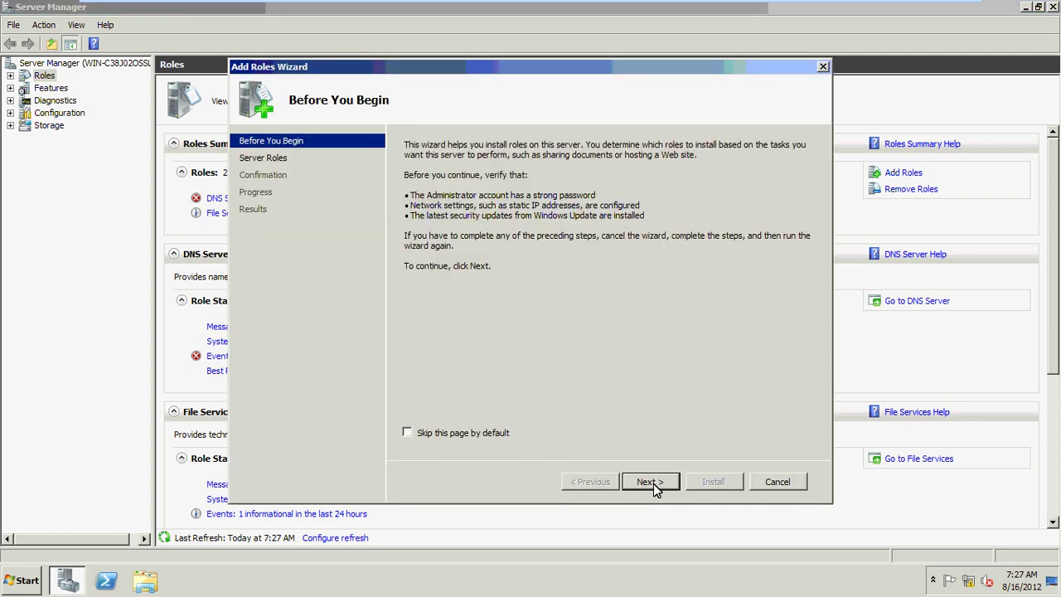
click(653, 483)
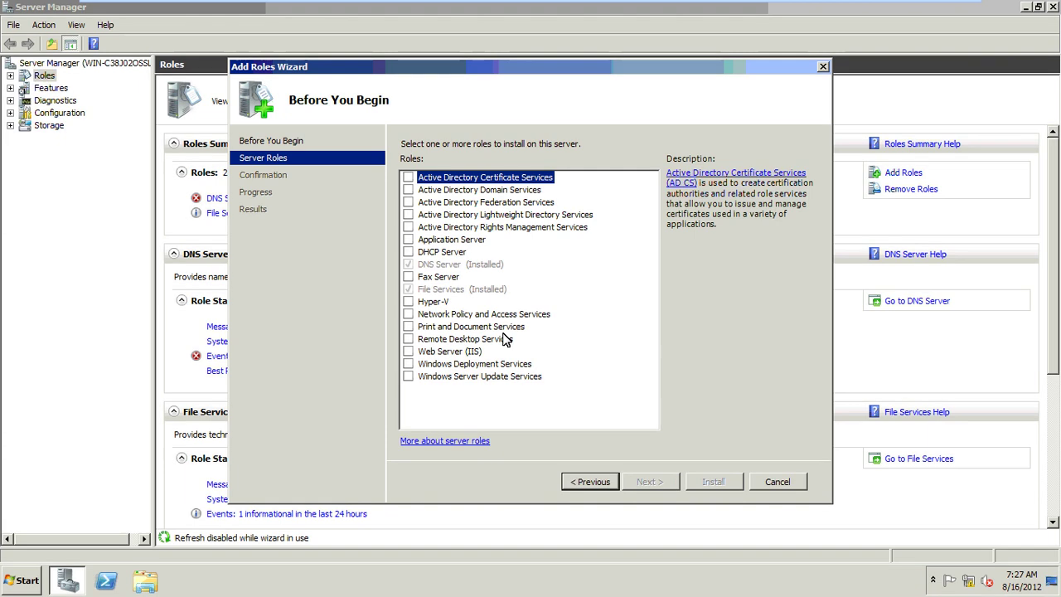
- Select the Network Policy and Access Services role for installation and proceed to its role services
click(522, 314)
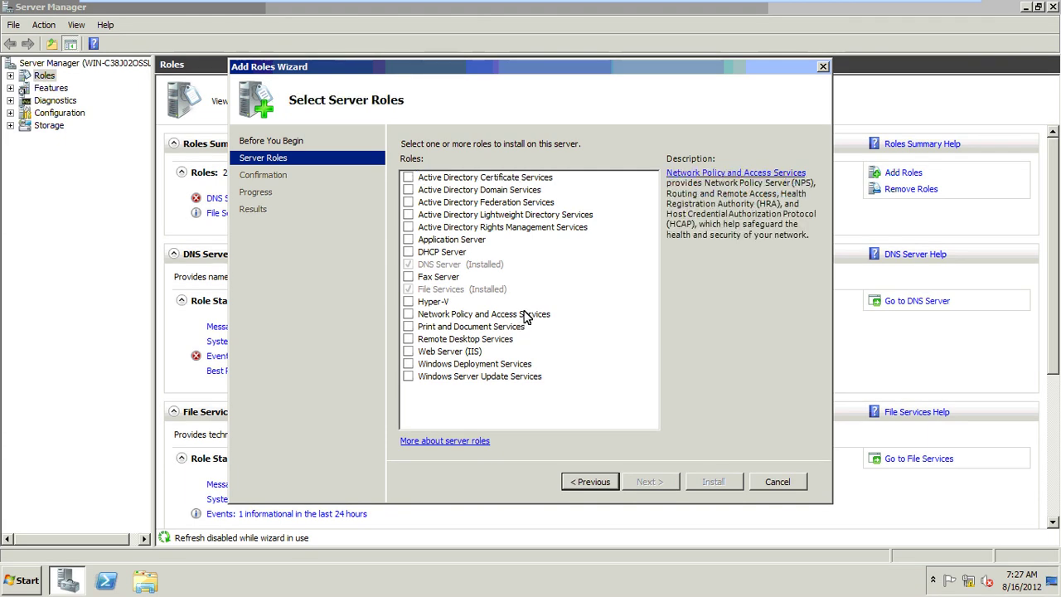
click(408, 314)
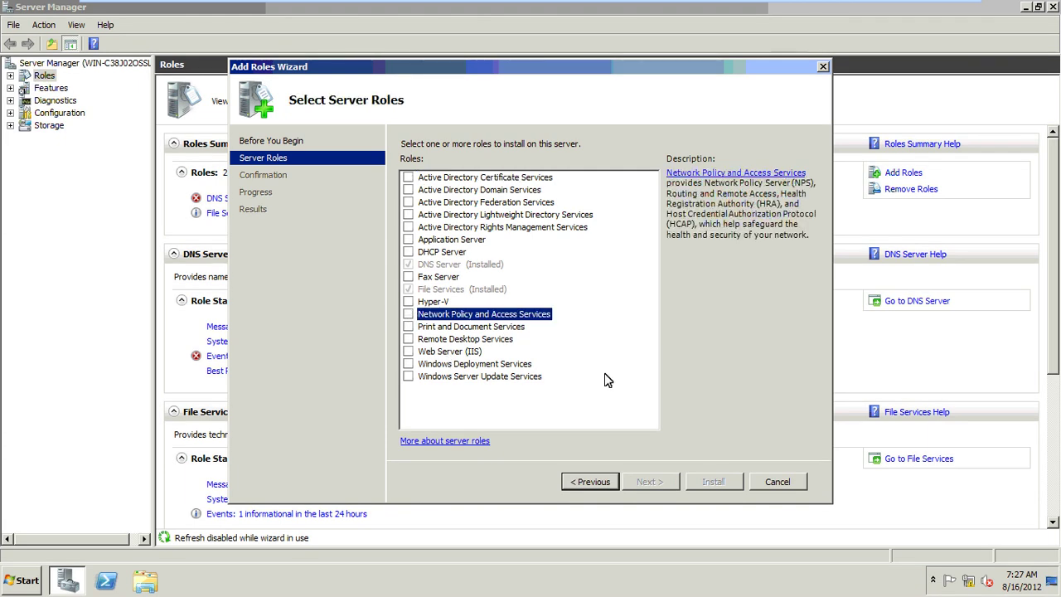
click(651, 481)
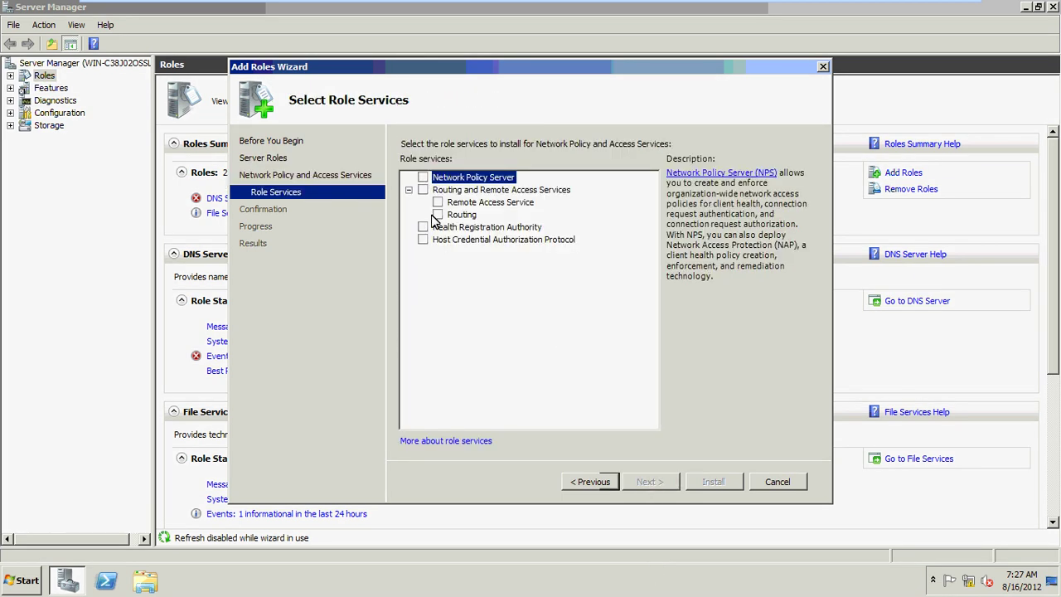
- Include Routing and Remote Access Services with both Remote Access Service and Routing, and start the installation
click(452, 190)
key(space)
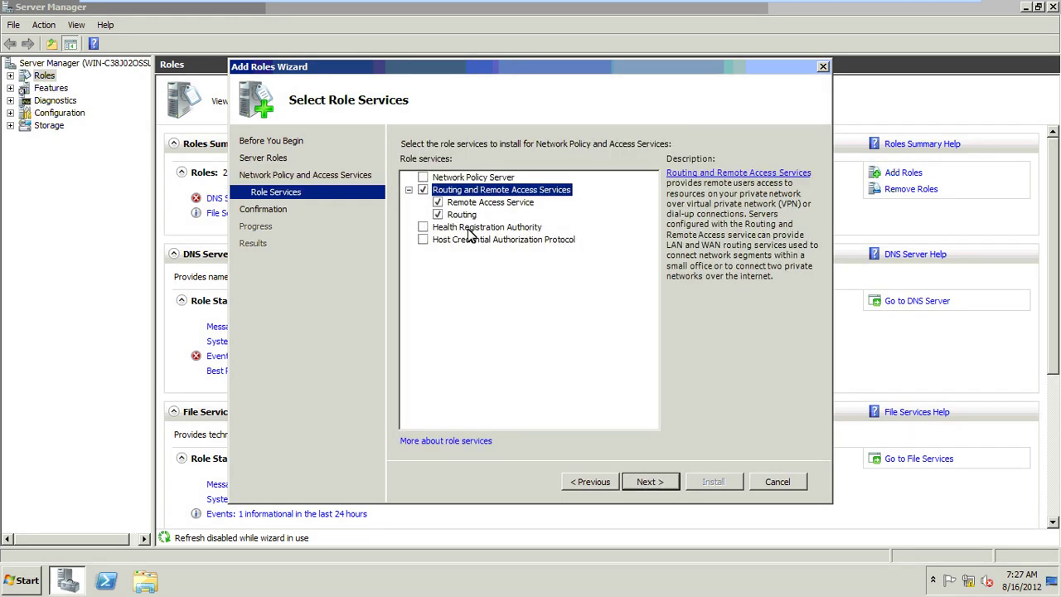
click(651, 482)
click(714, 483)
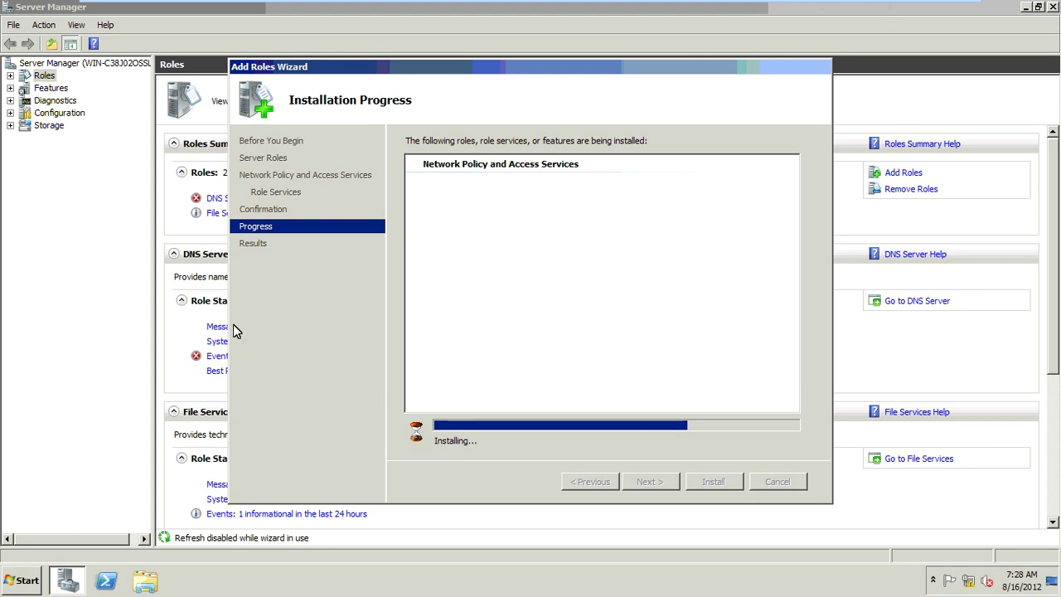
- Switch back to the virtual machine running the role installation and close the completed Add Roles Wizard
click(68, 581)
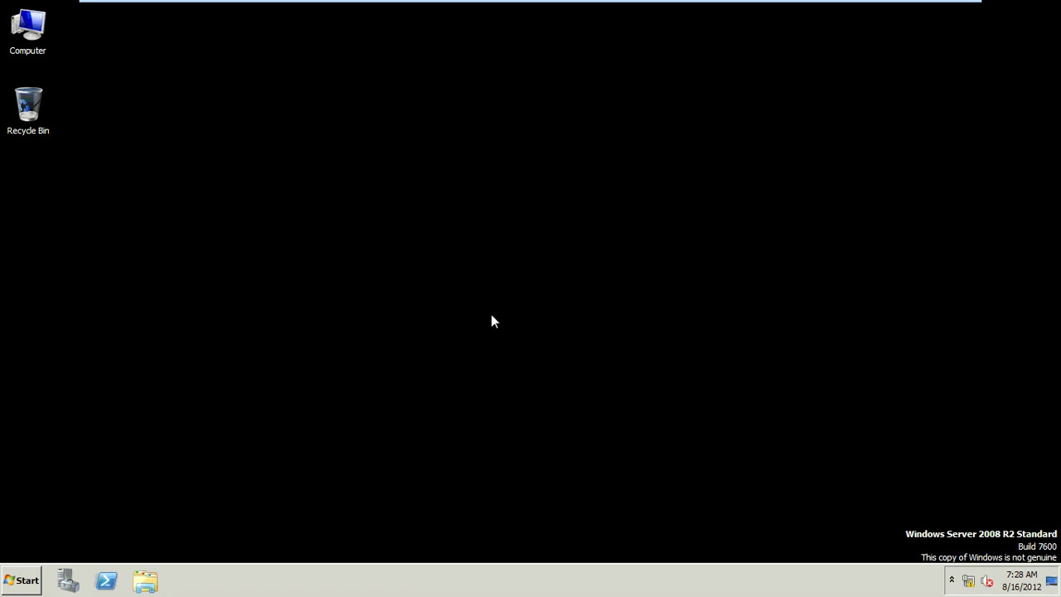
mouse_move(907, 7)
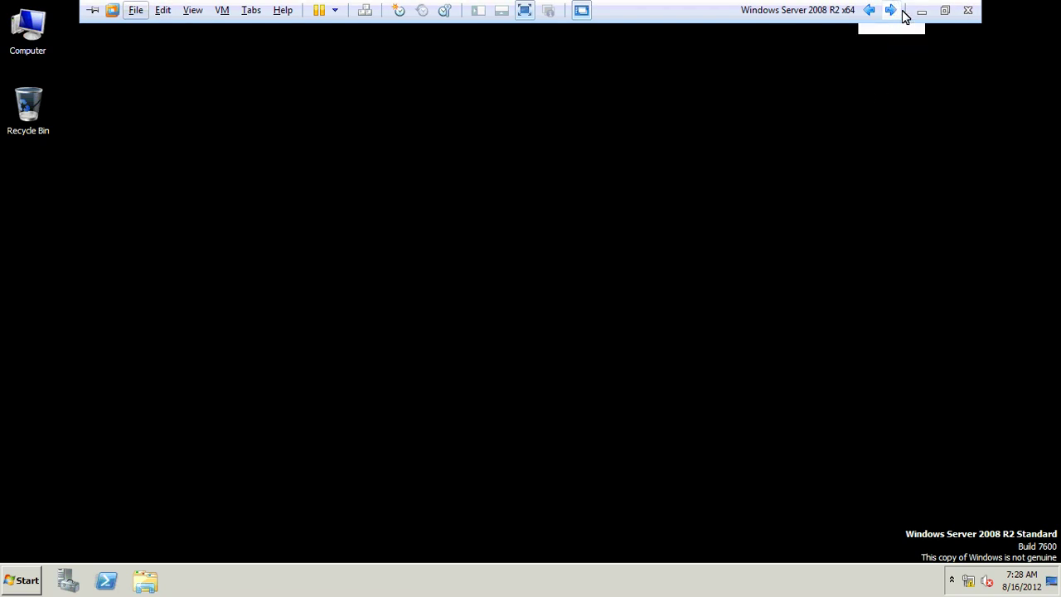
click(893, 11)
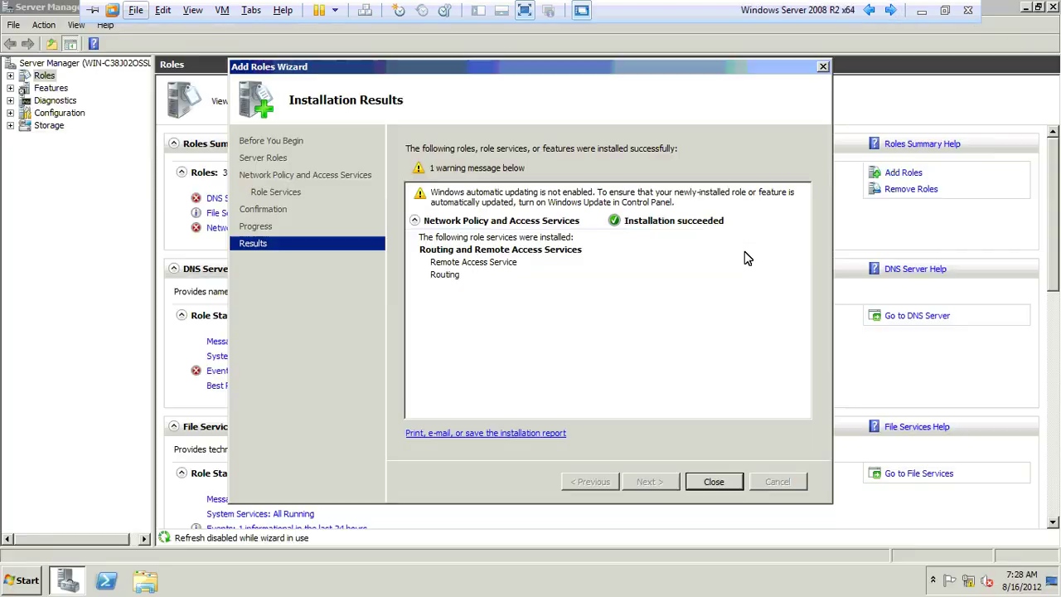
click(705, 479)
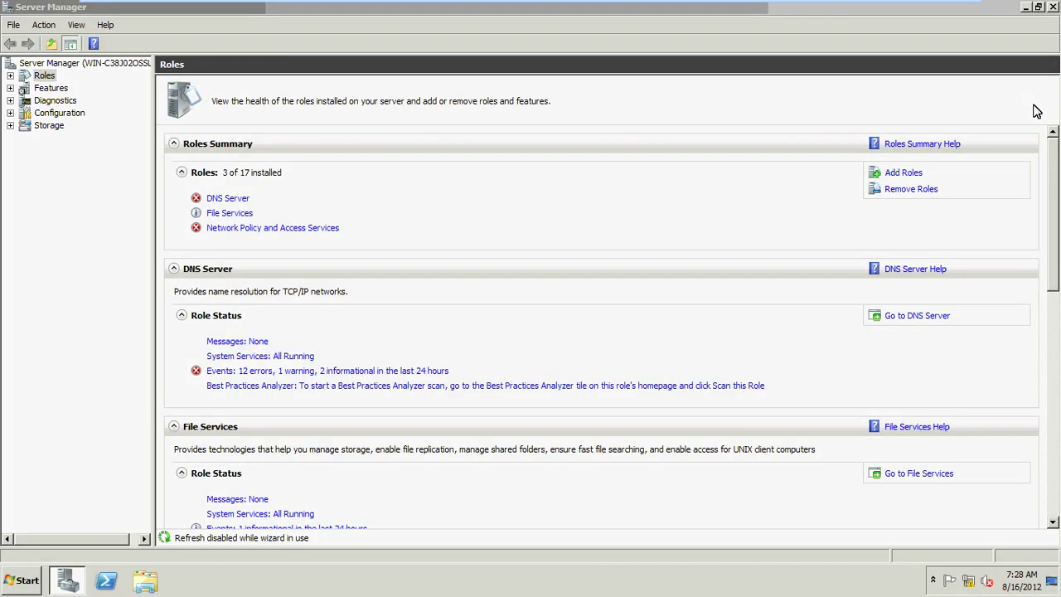
- Open the Routing and Remote Access console and maximize its window
click(23, 581)
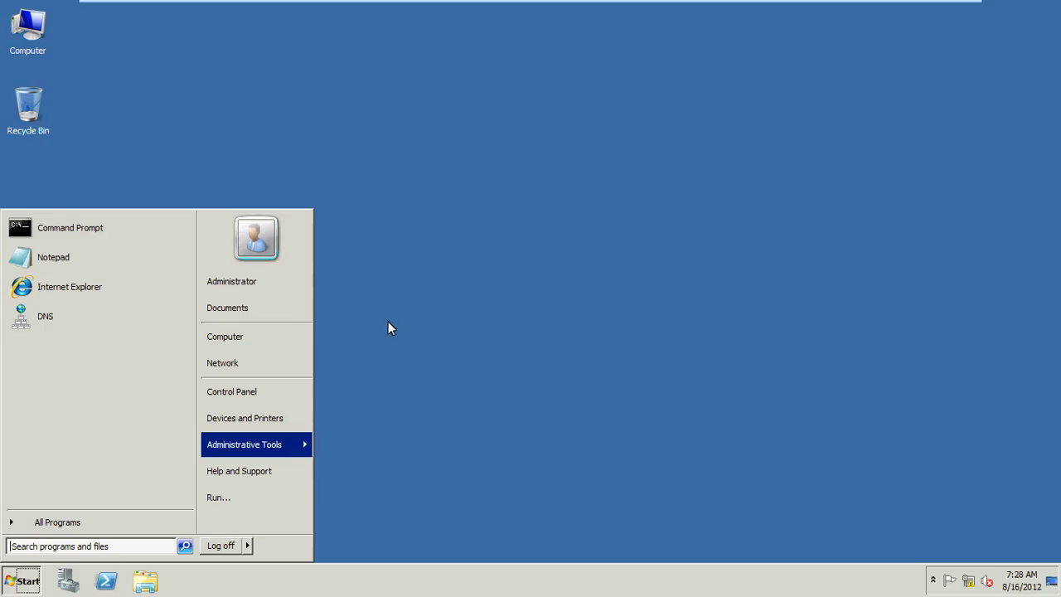
mouse_move(260, 450)
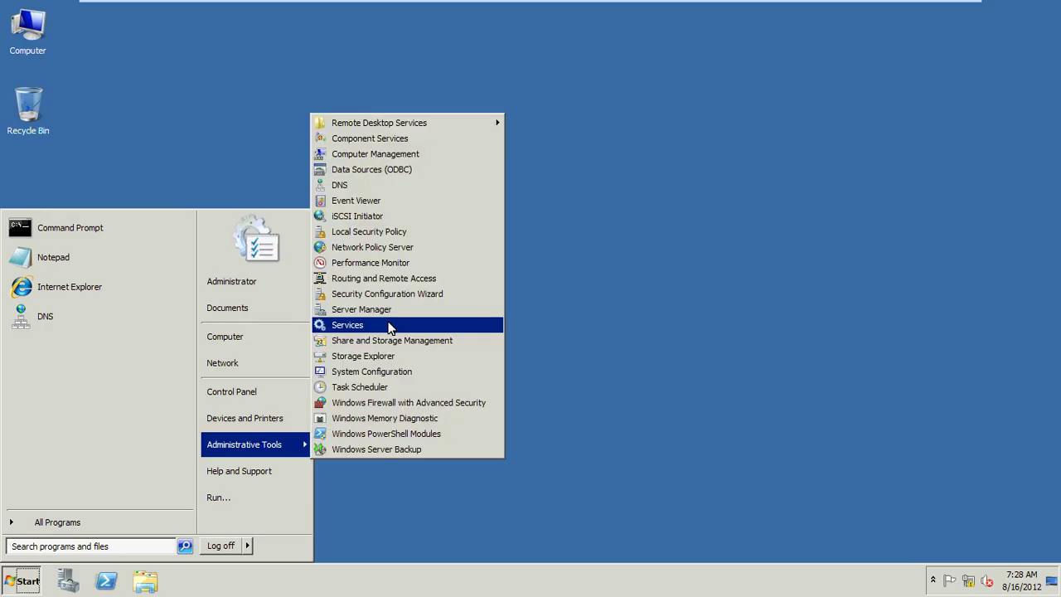
click(446, 292)
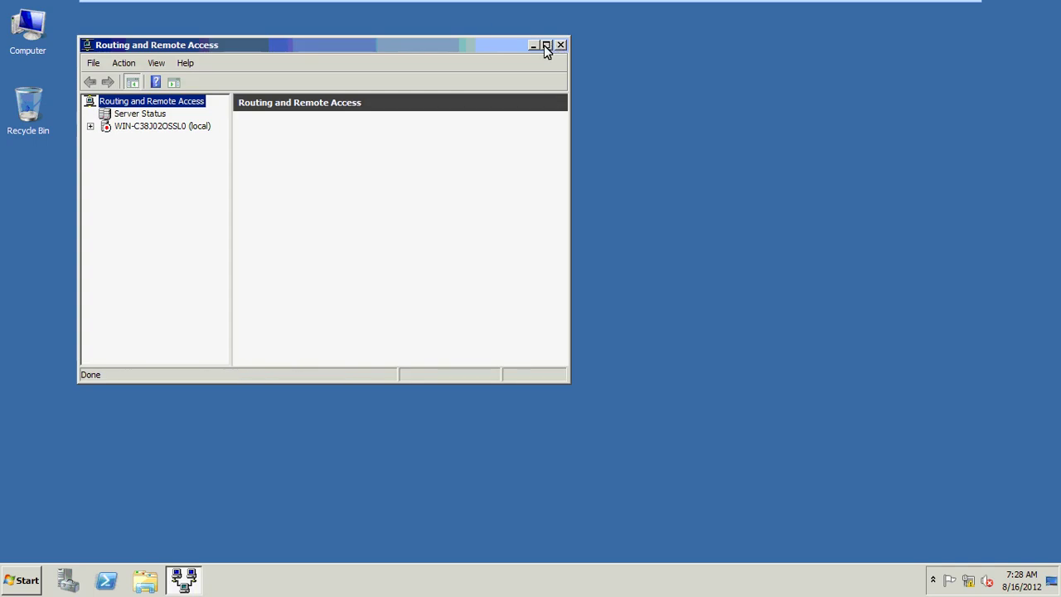
click(546, 46)
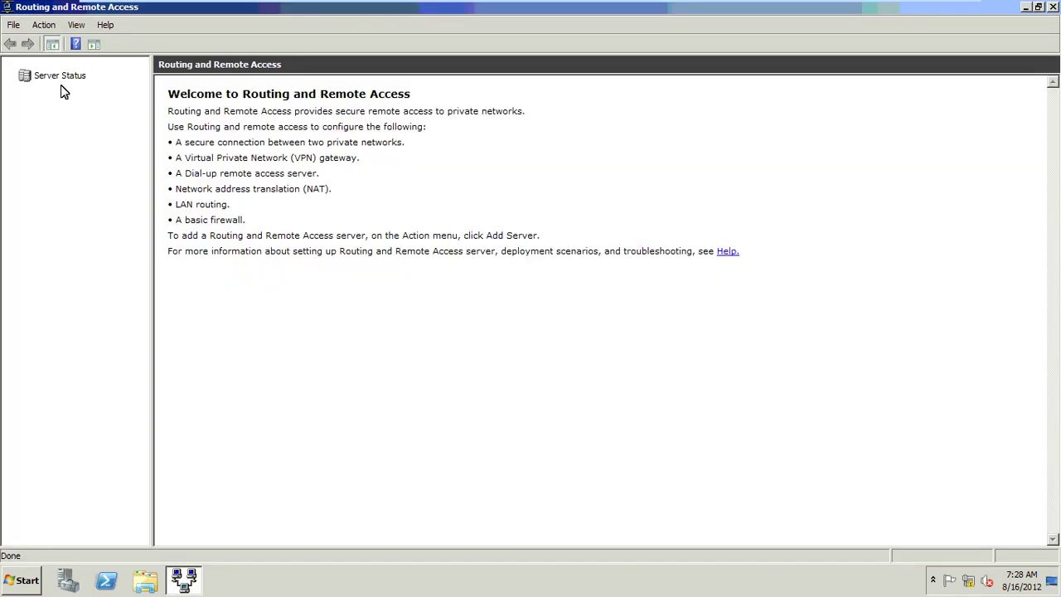
- Configure and enable Routing and Remote Access on the local server as a custom configuration with LAN routing, and start the service
right_click(53, 88)
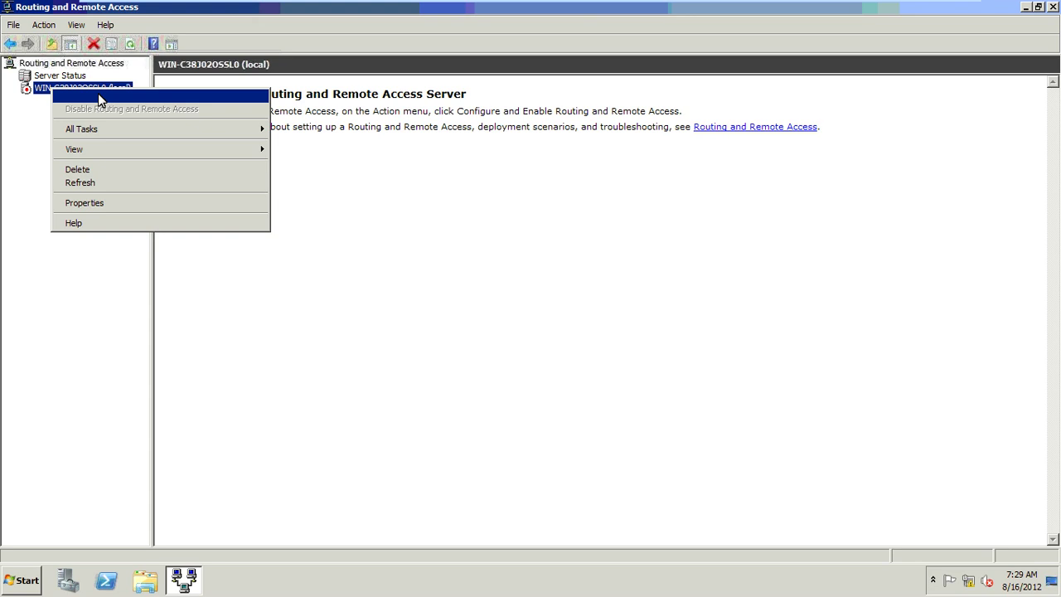
click(315, 170)
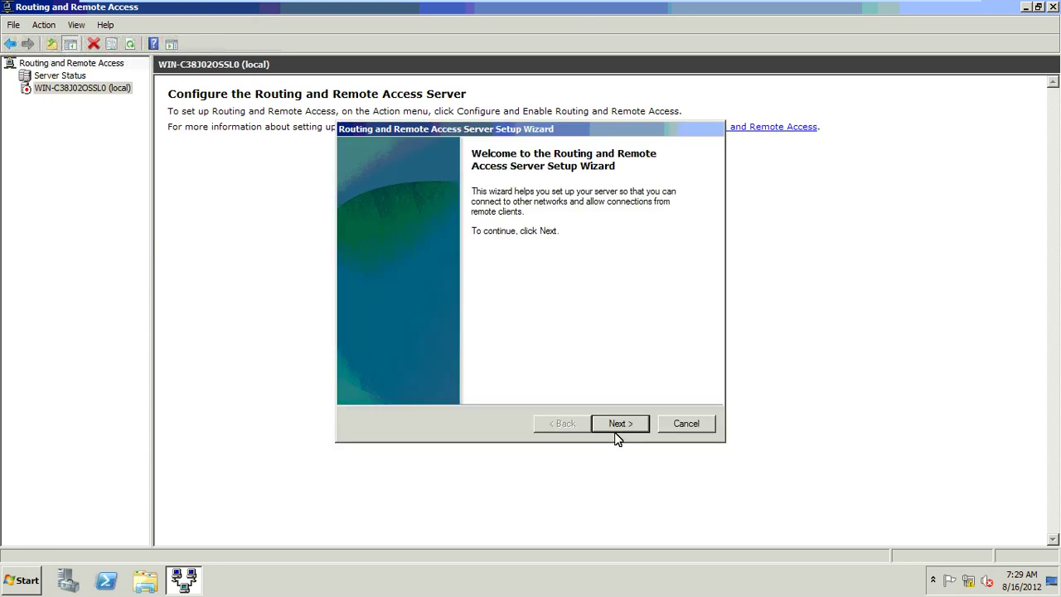
click(617, 424)
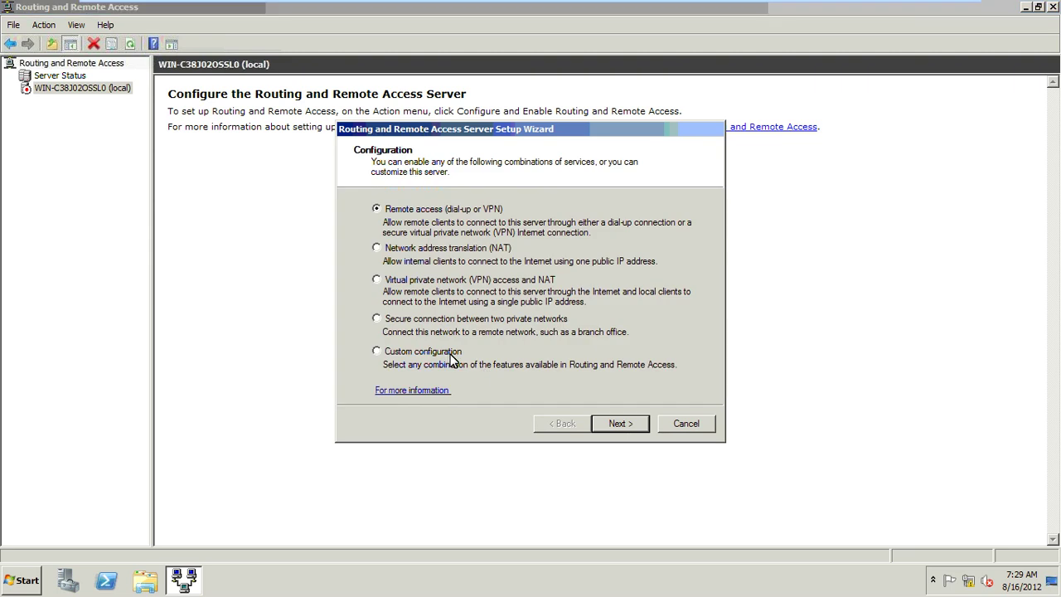
click(621, 423)
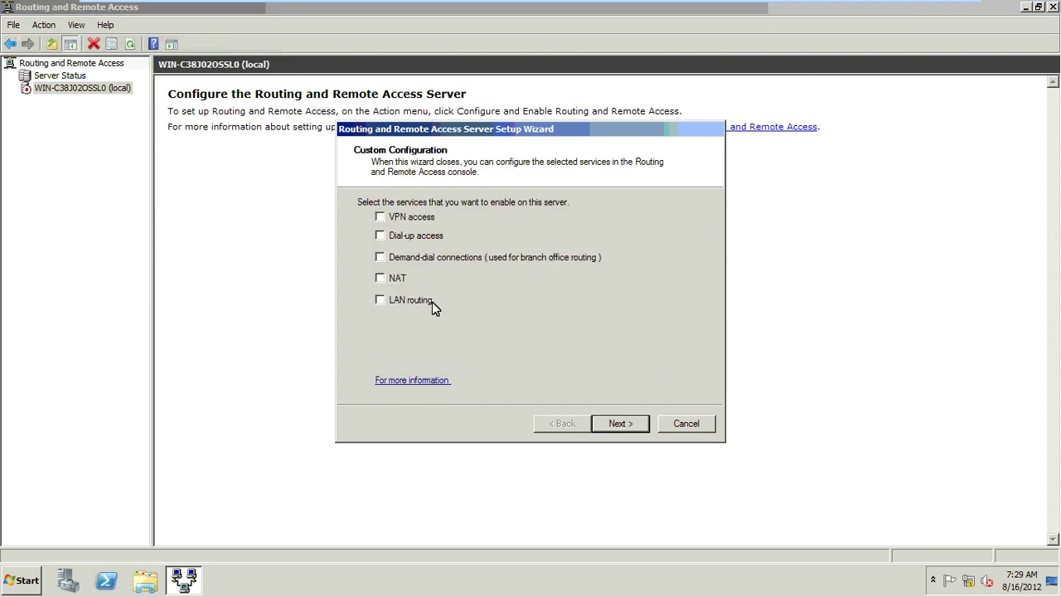
click(628, 427)
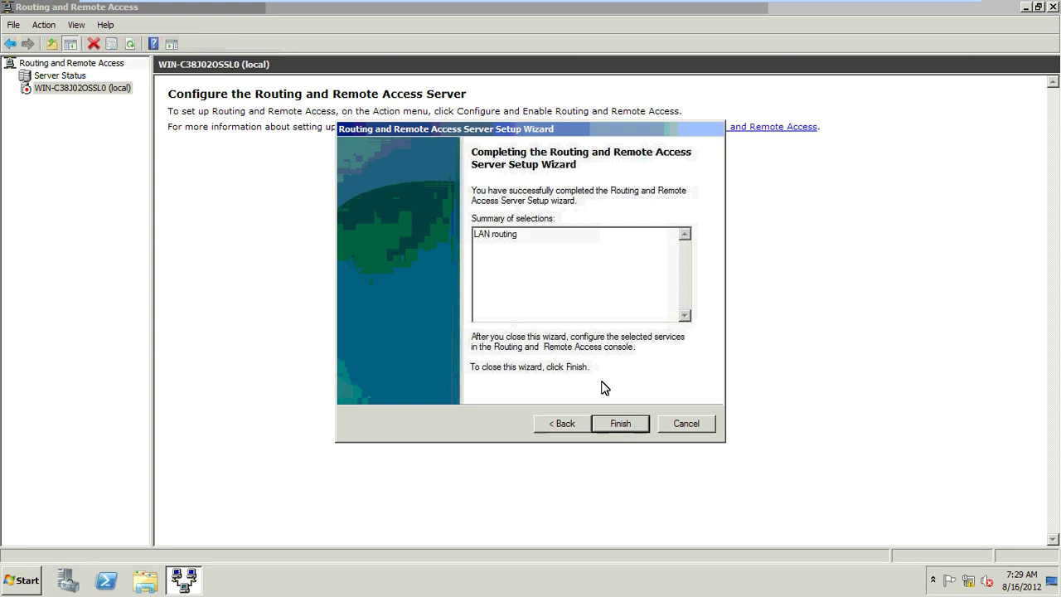
click(566, 334)
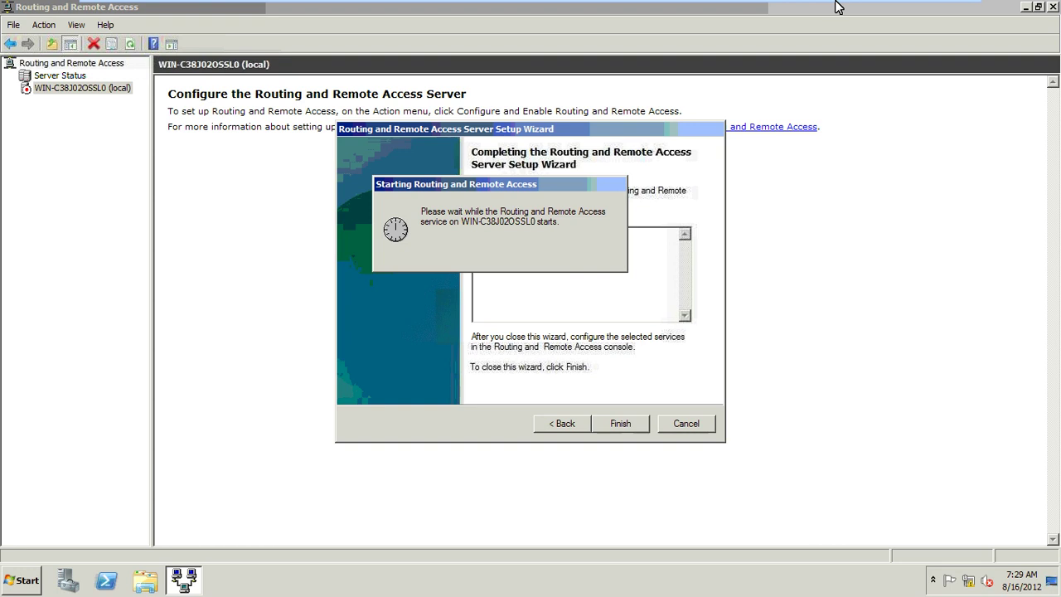
- Switch to the other virtual machine and select the Network Policy and Access Services role for installation in Server Manager
click(900, 10)
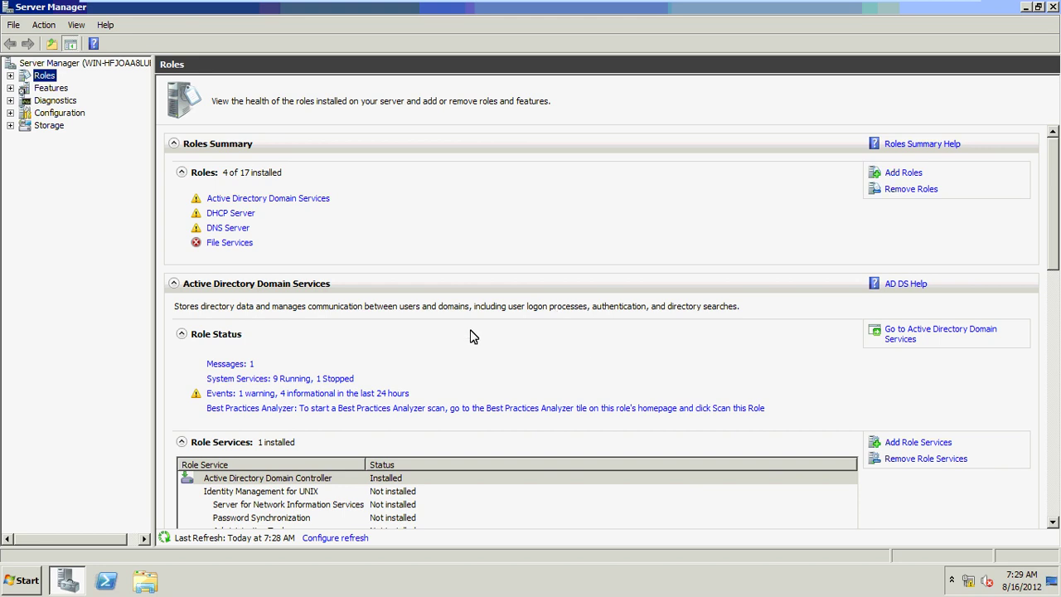
click(49, 588)
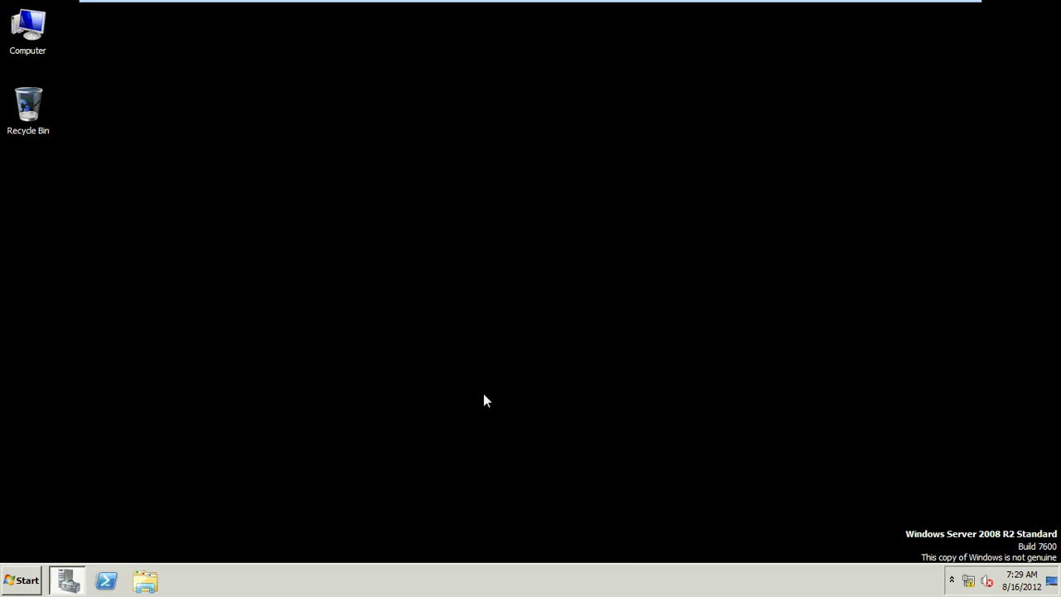
key(alt+Tab)
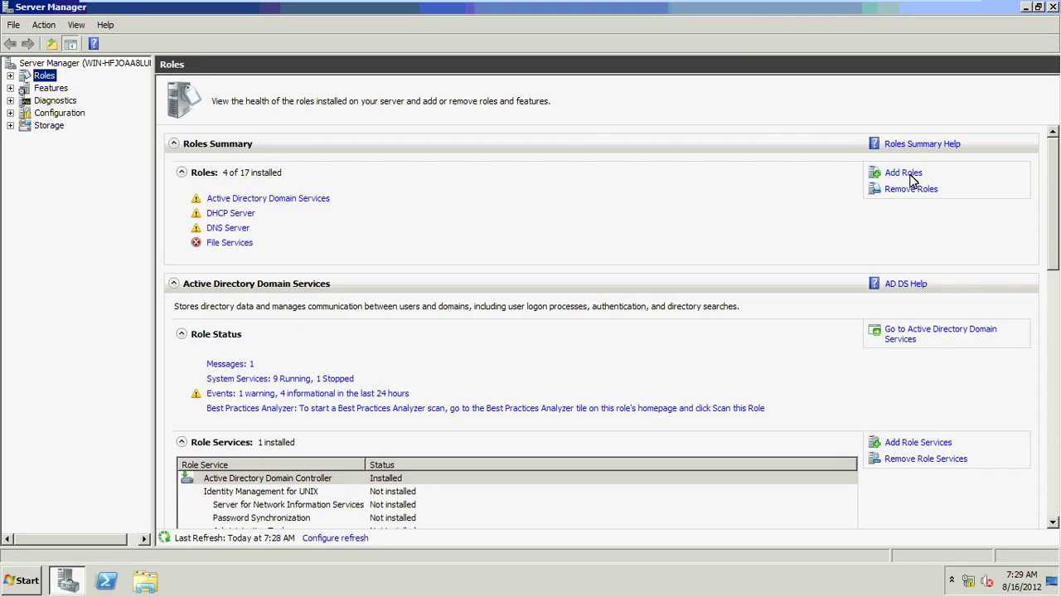
click(912, 178)
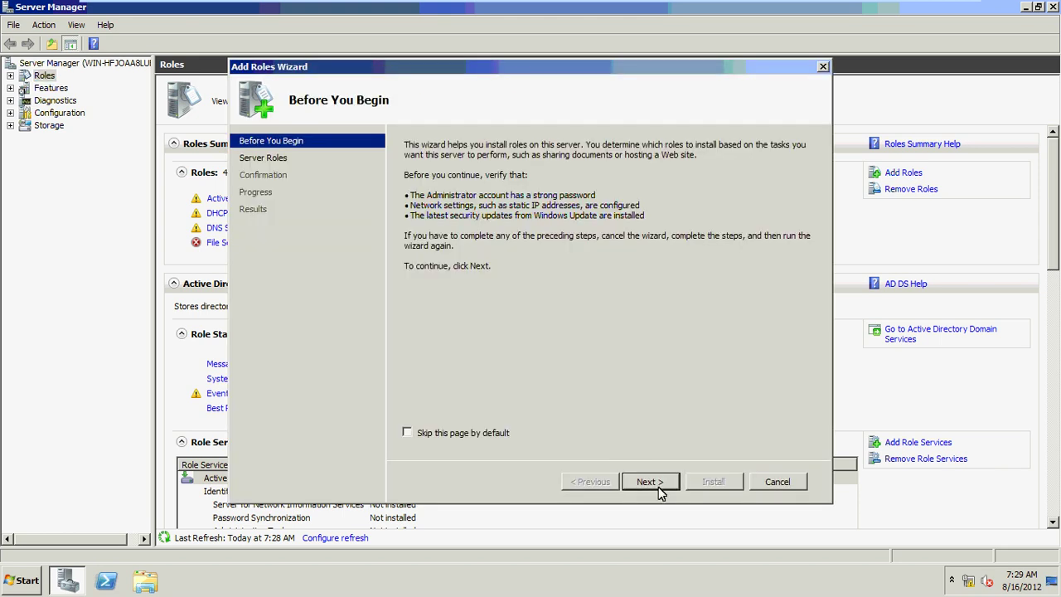
click(650, 481)
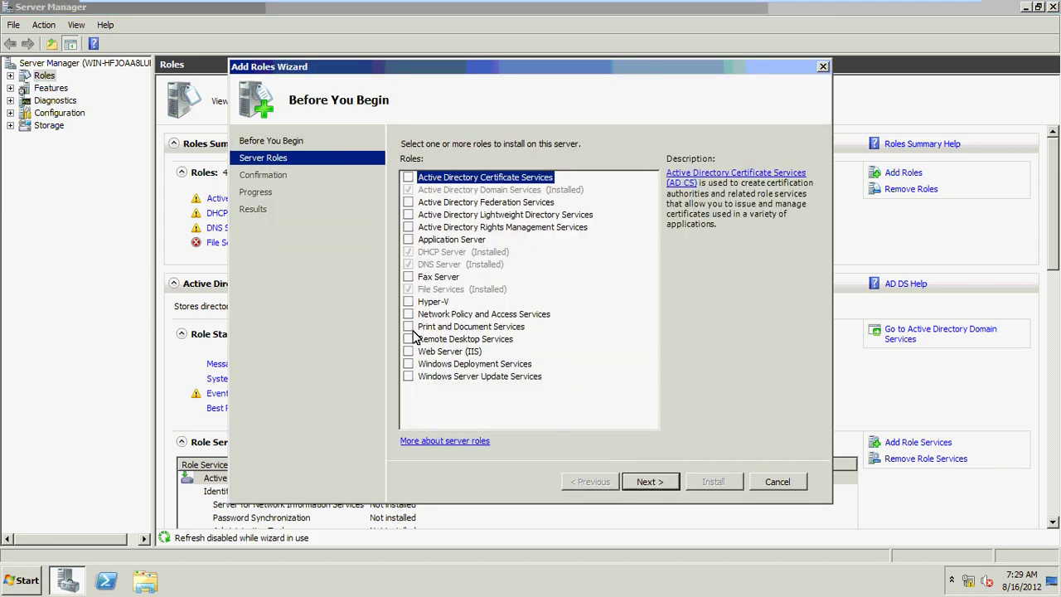
click(409, 314)
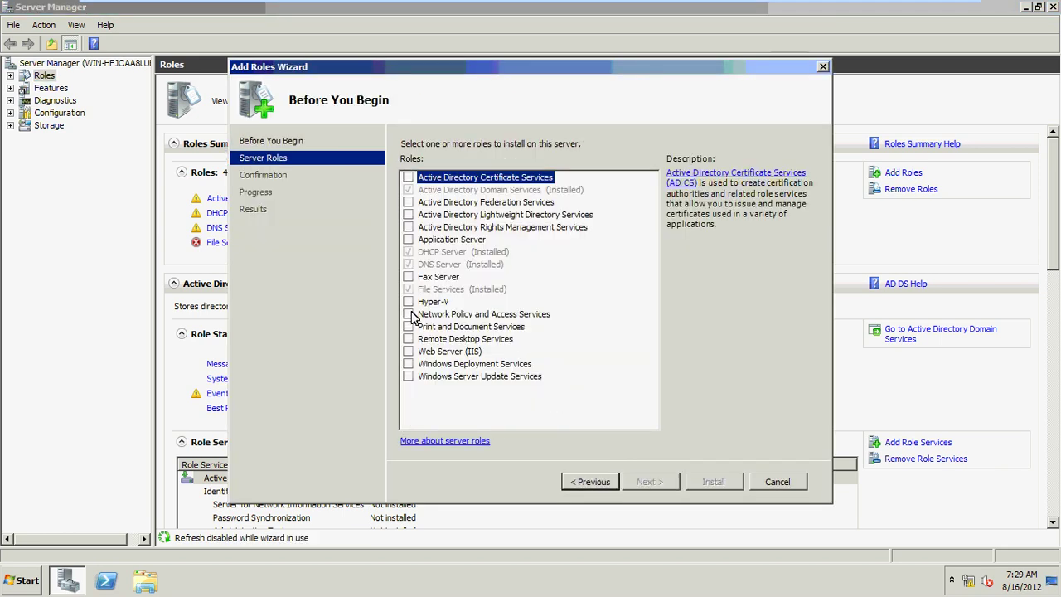
click(662, 484)
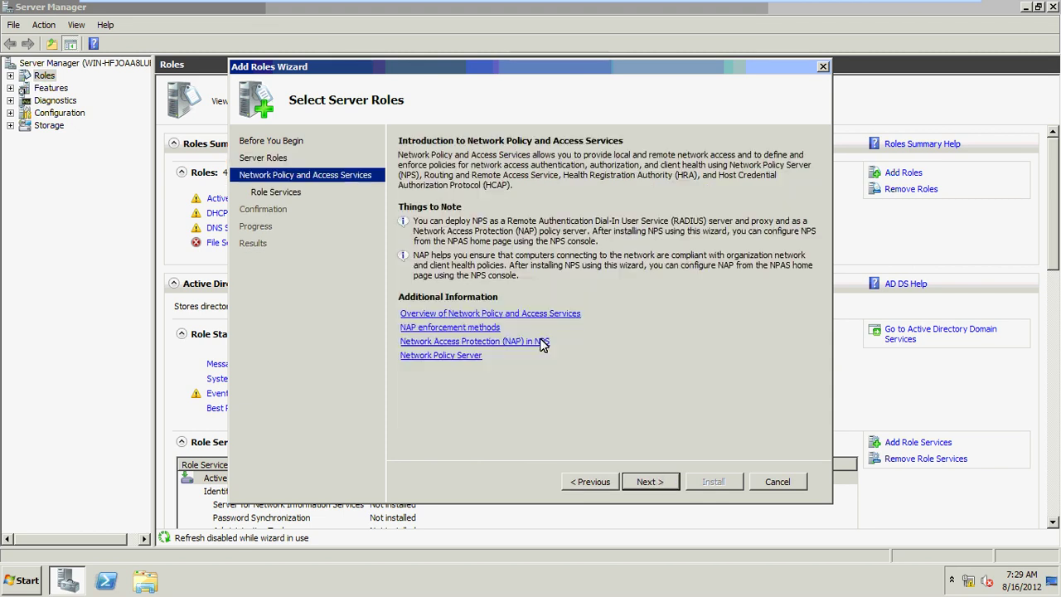
click(661, 472)
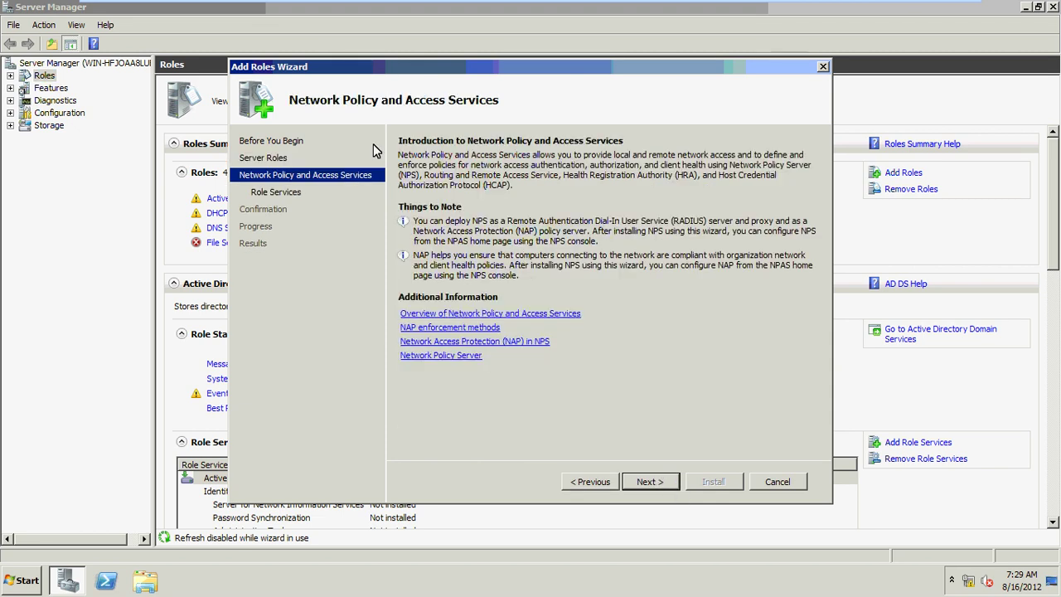
- Include Routing and Remote Access Services with Remote Access Service and Routing, install them, and close the completed wizard
click(423, 190)
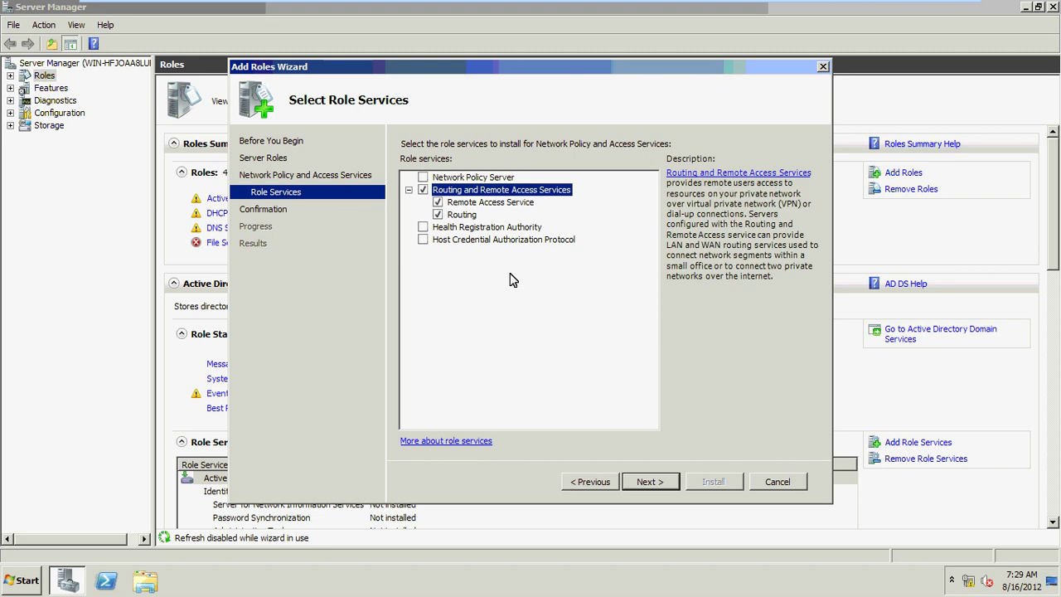
click(656, 475)
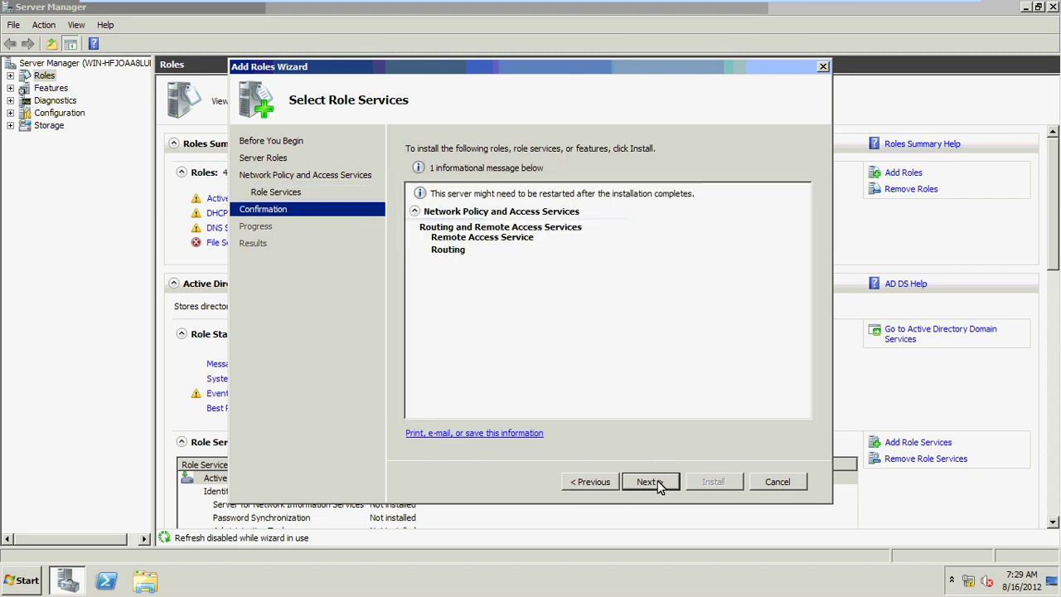
click(700, 488)
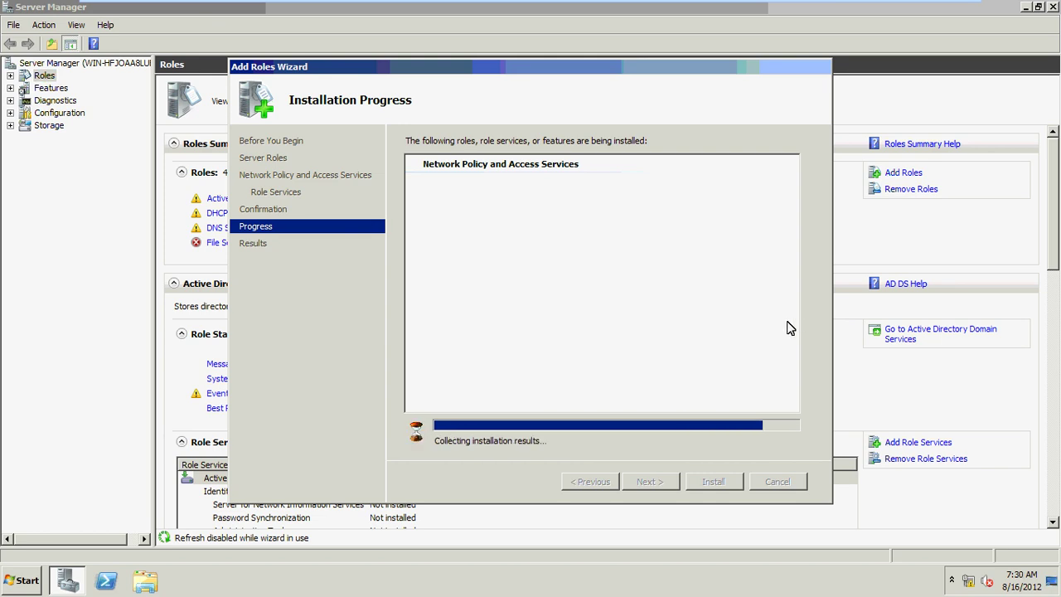
click(713, 481)
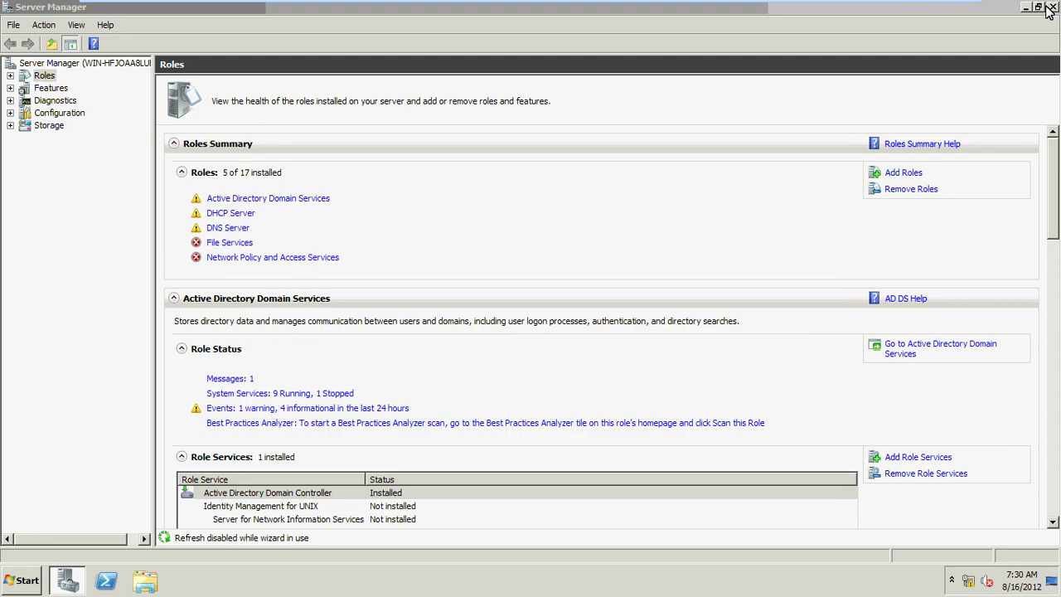
- Close Server Manager and open the Routing and Remote Access console
click(1050, 9)
click(40, 578)
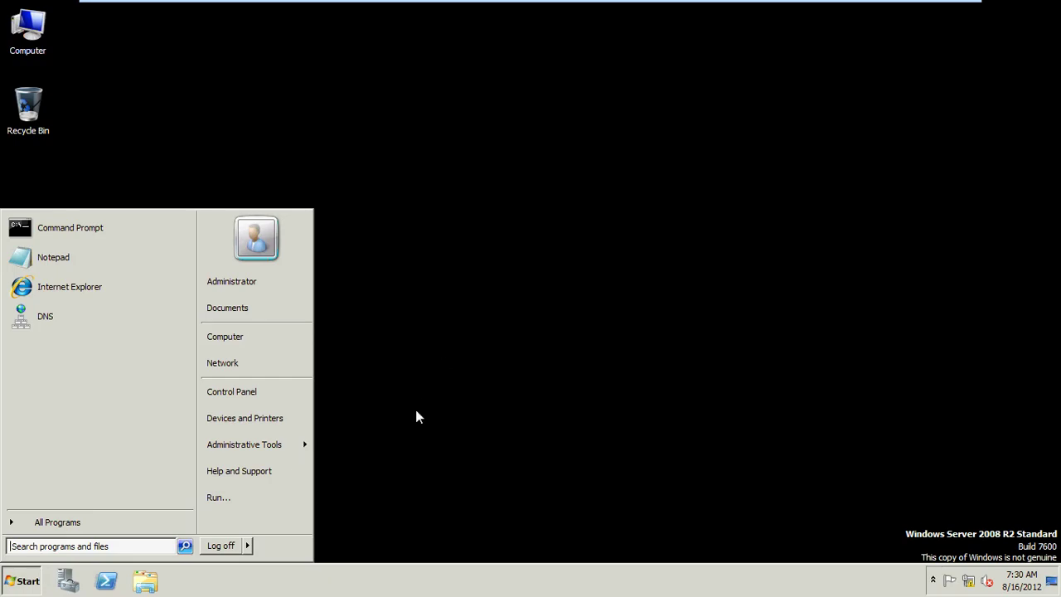
click(245, 444)
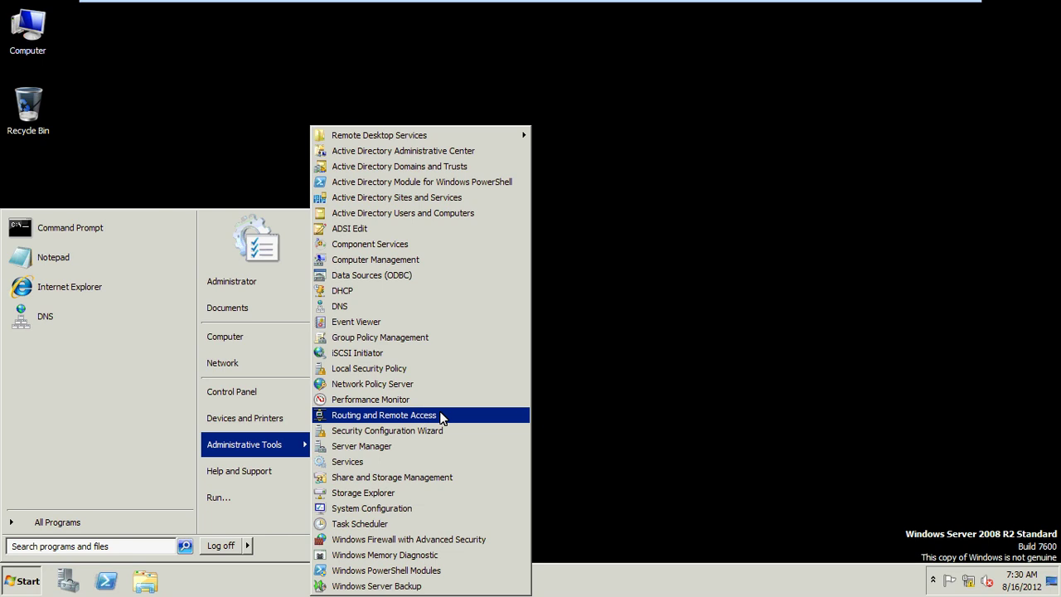
click(530, 189)
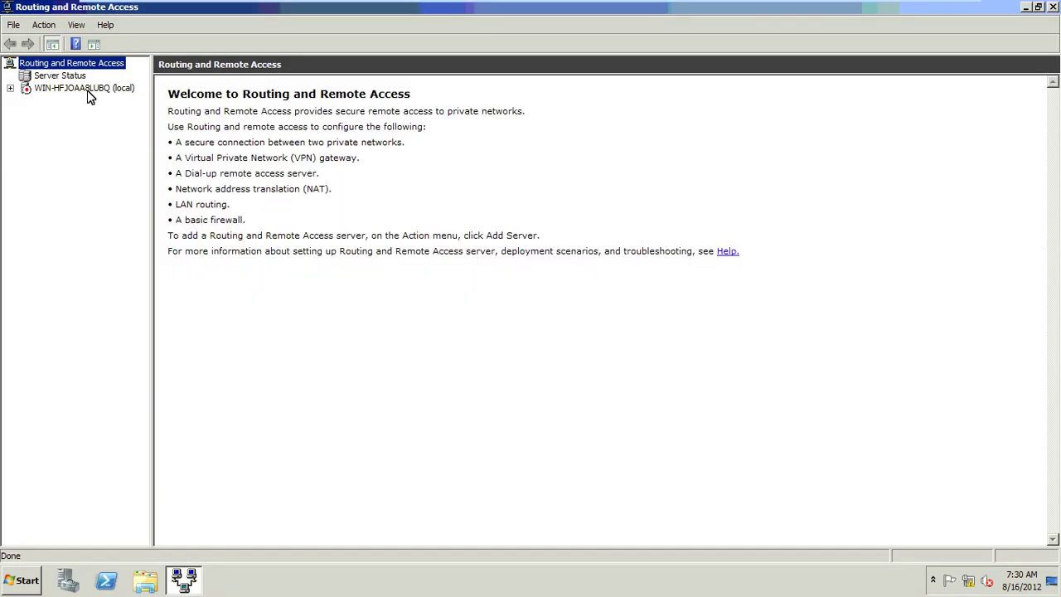
- Enable Routing and Remote Access on this second server with a custom configuration for LAN routing, and start its service
click(88, 91)
right_click(94, 97)
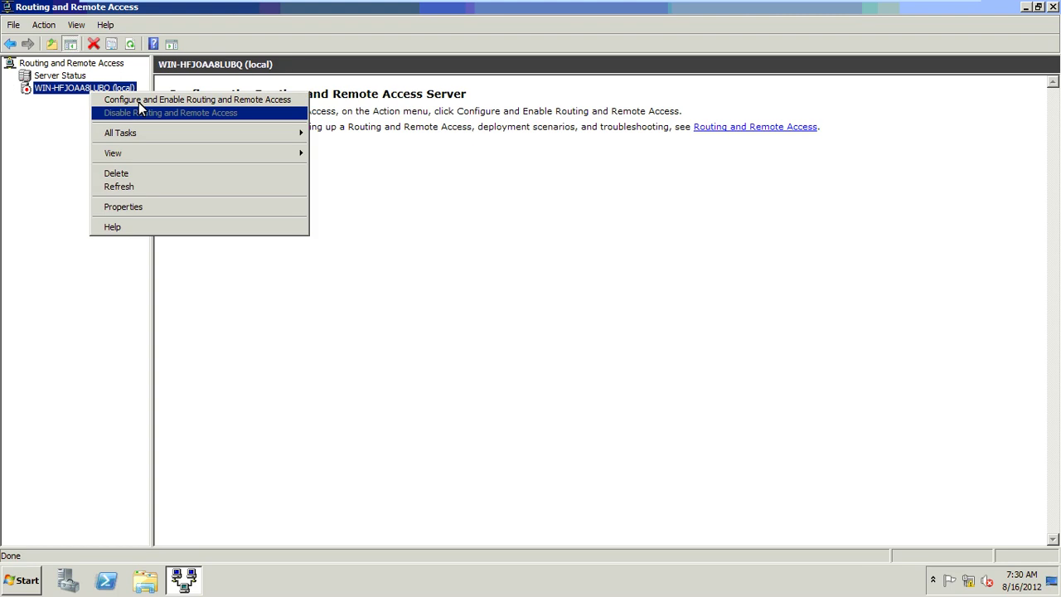
click(325, 204)
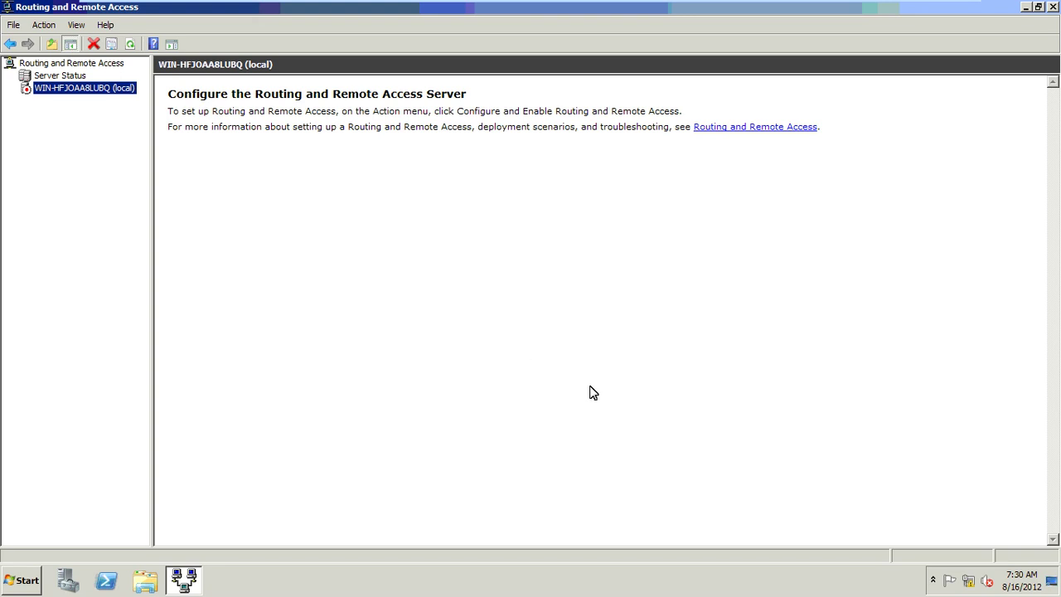
click(619, 422)
click(434, 355)
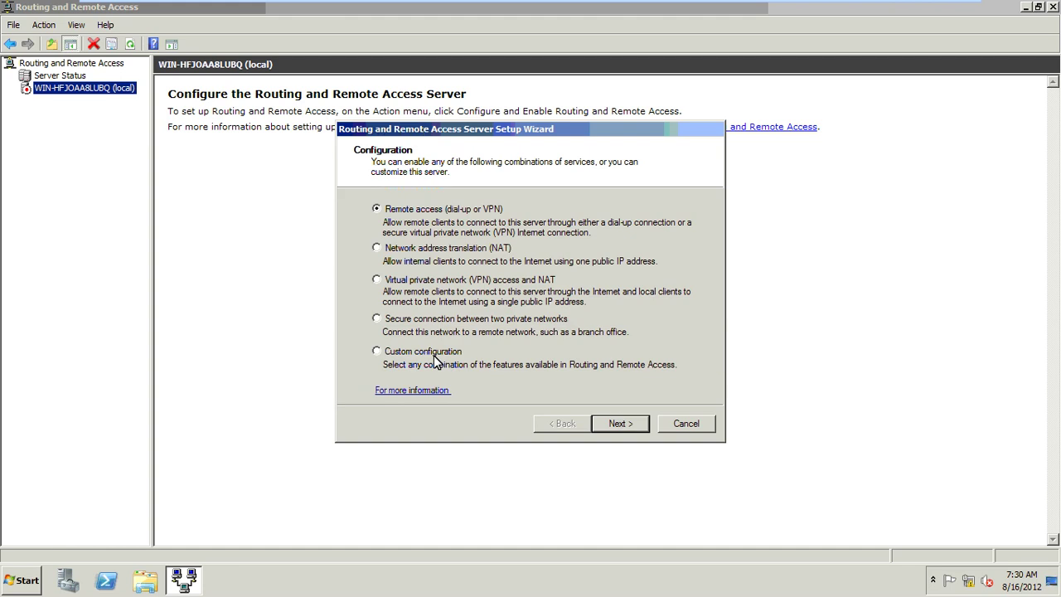
click(621, 424)
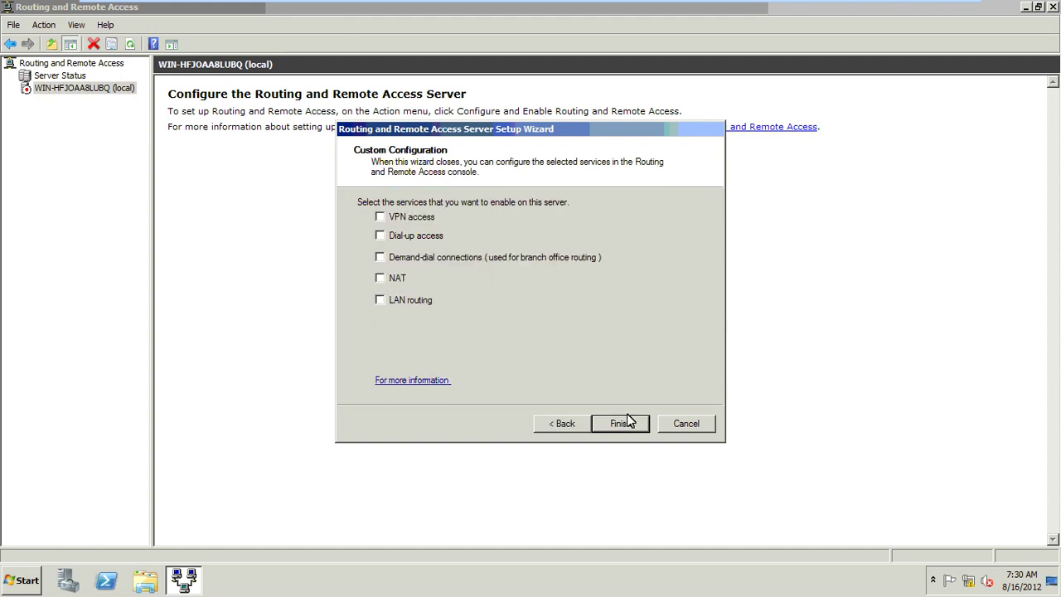
click(627, 421)
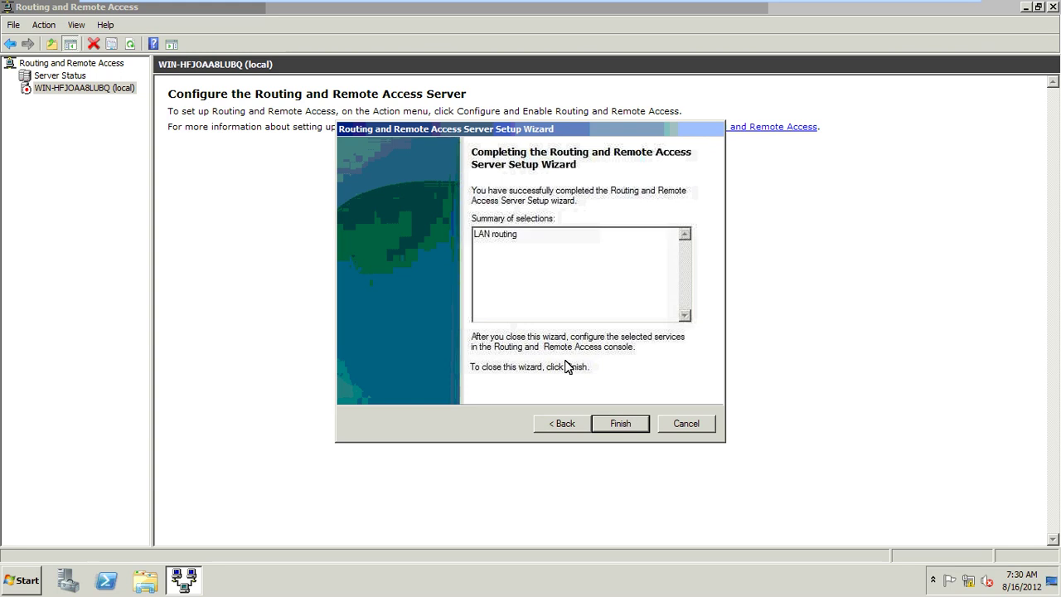
key(Return)
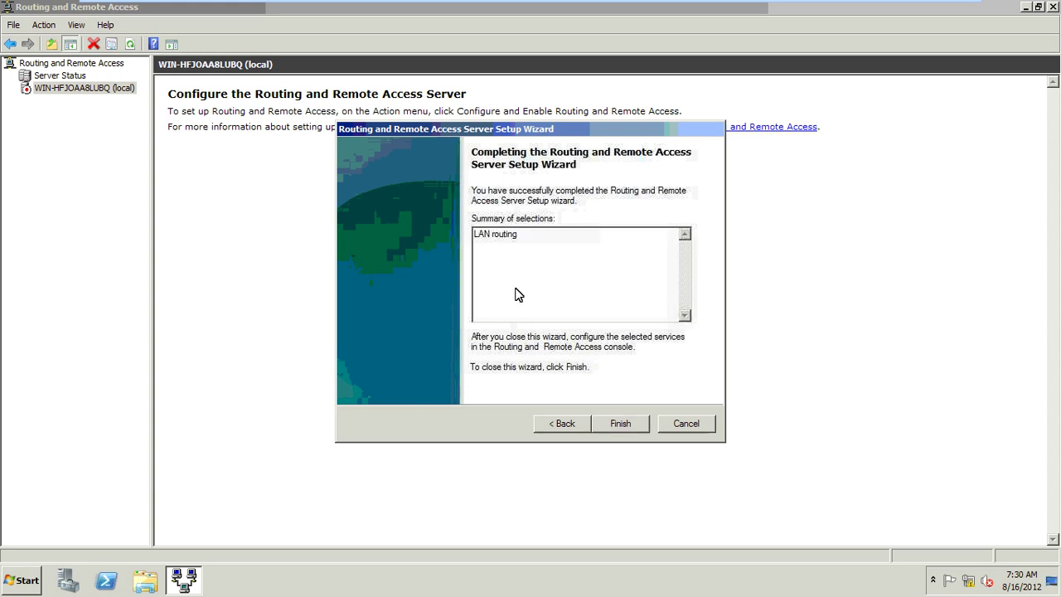
click(559, 323)
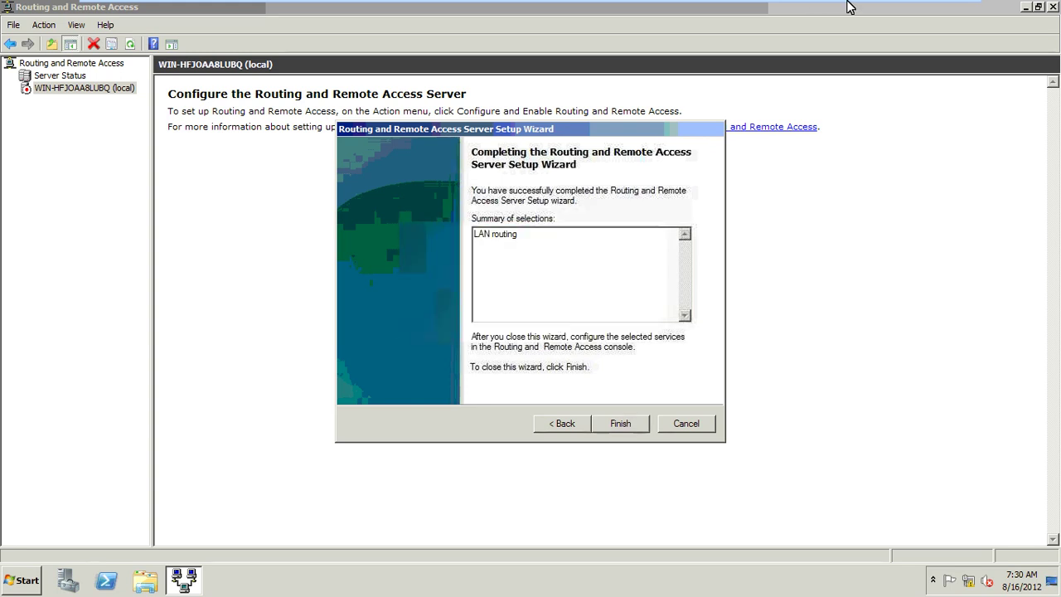
- Switch back to the first virtual machine and expand the IPv4 node of its Routing and Remote Access server
mouse_move(851, 7)
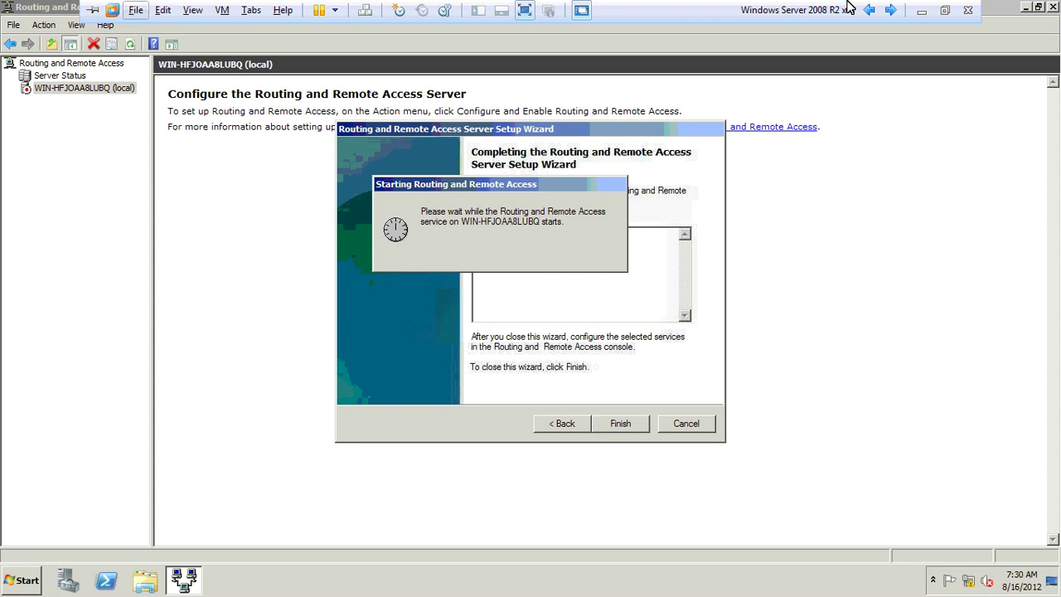
click(890, 10)
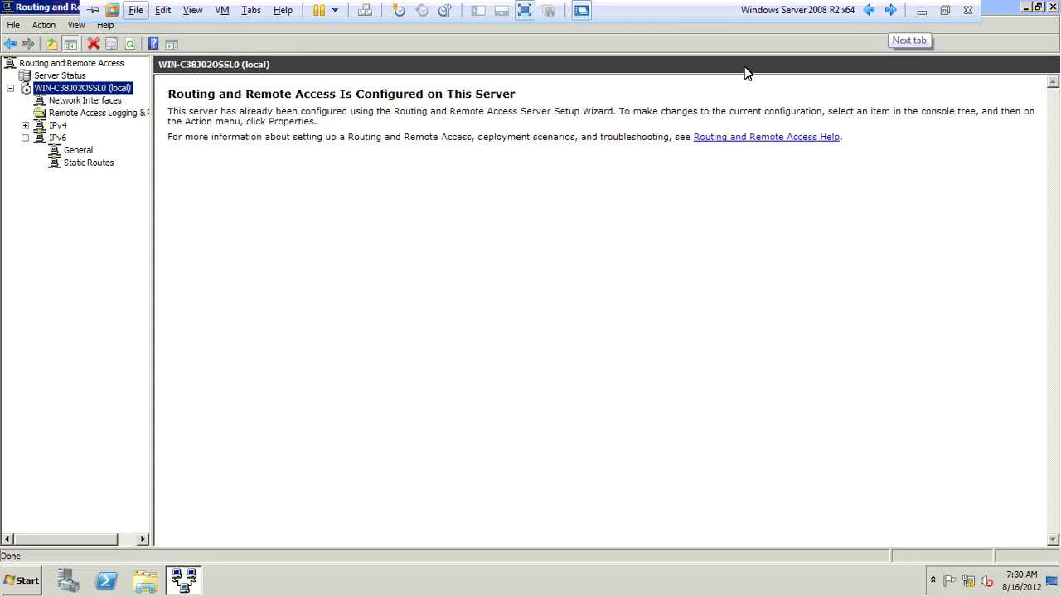
click(24, 125)
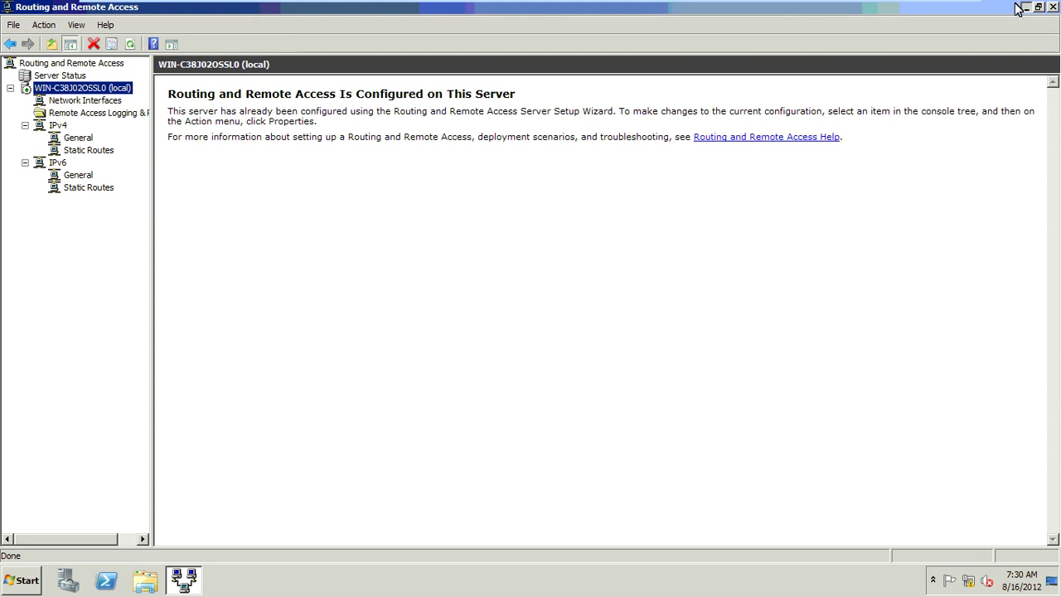
click(183, 580)
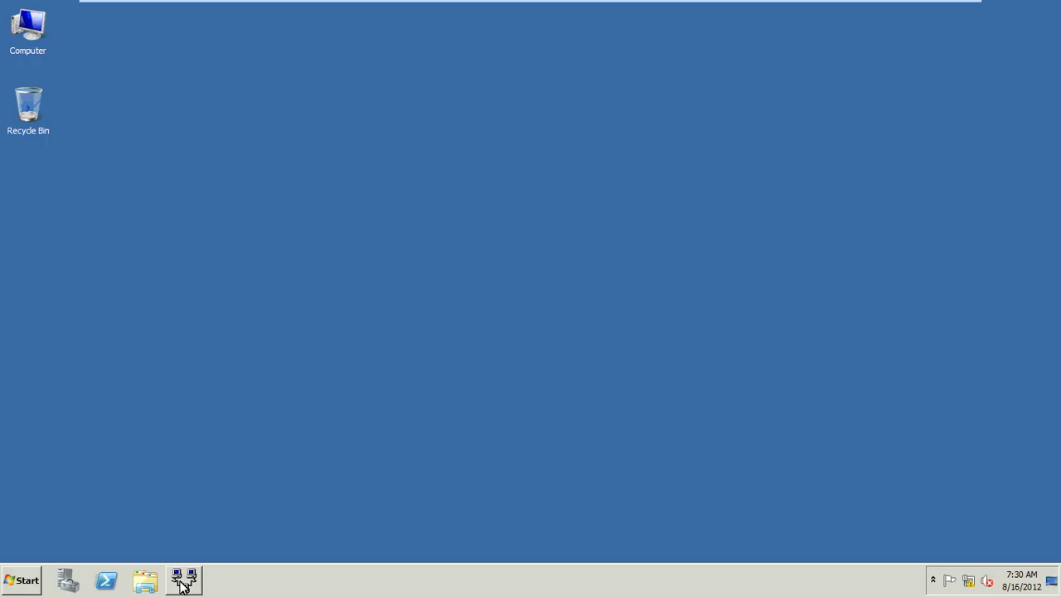
click(183, 581)
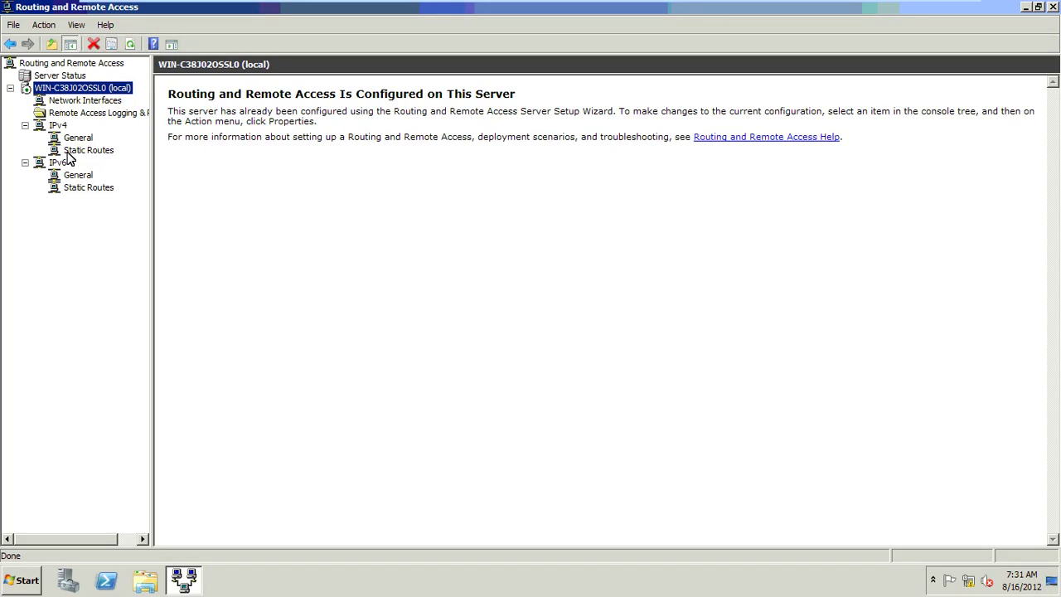
- Add an IPv4 static route on Local Area Connection with destination 10.0.0.0, network mask 255.0.0.0 and gateway 14.0.0.14
click(25, 162)
click(70, 153)
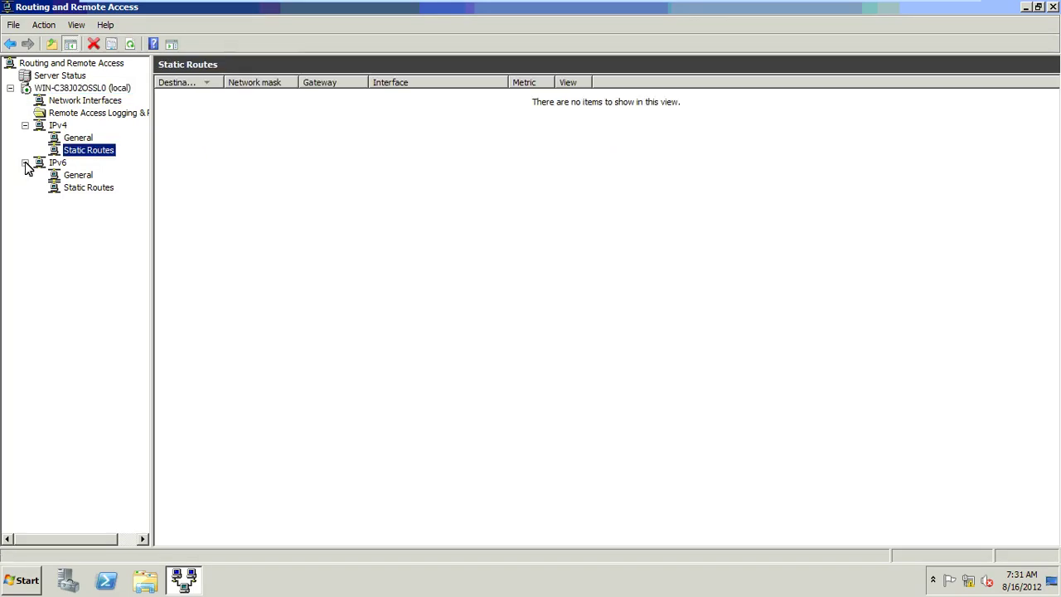
right_click(70, 152)
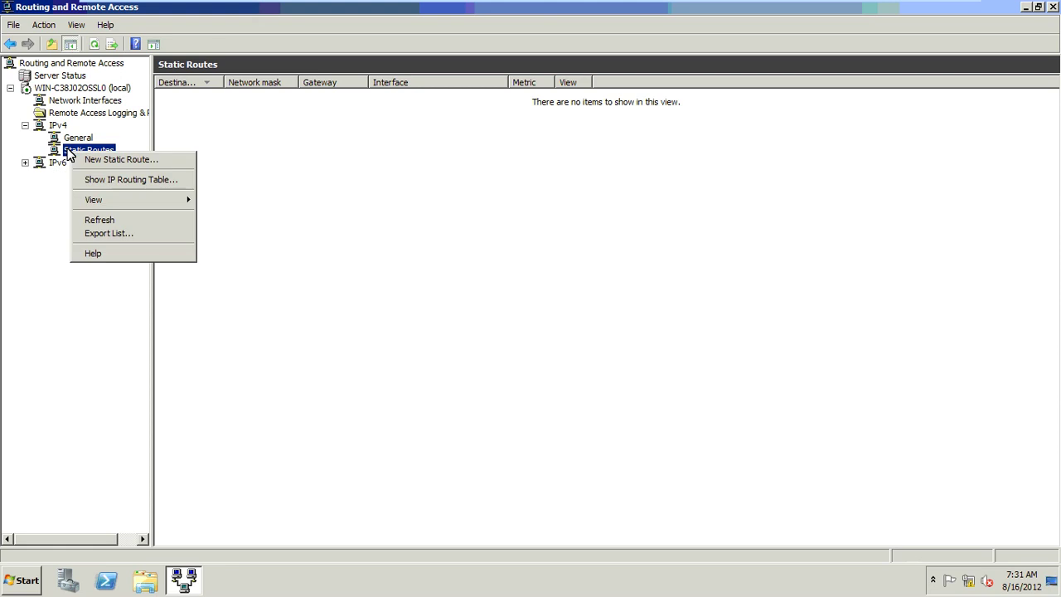
click(138, 160)
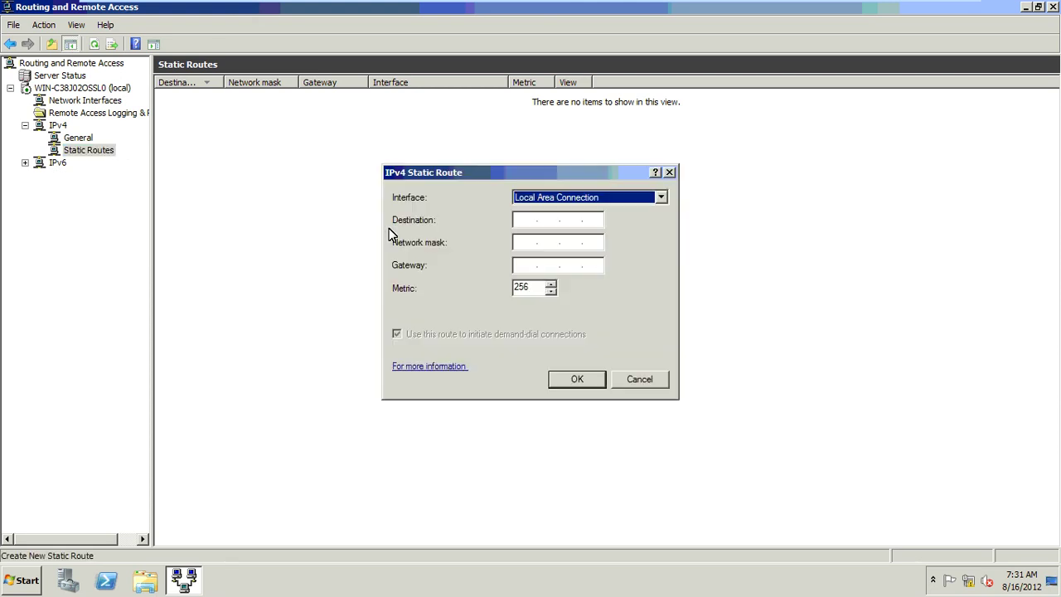
click(521, 221)
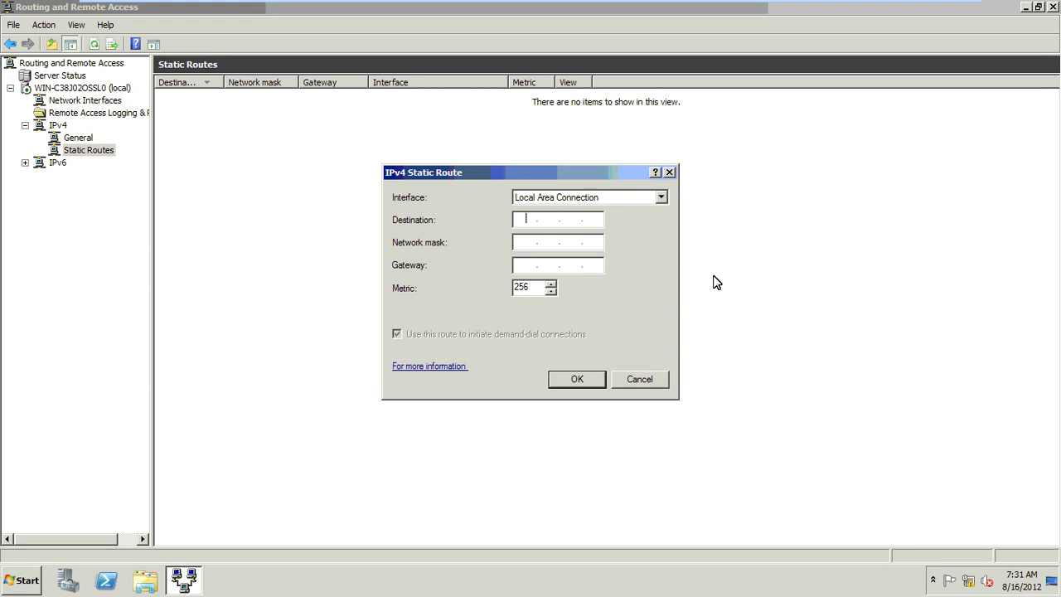
text(10.00.00.0)
key(Tab)
text(14 . 0 . 0 . 1)
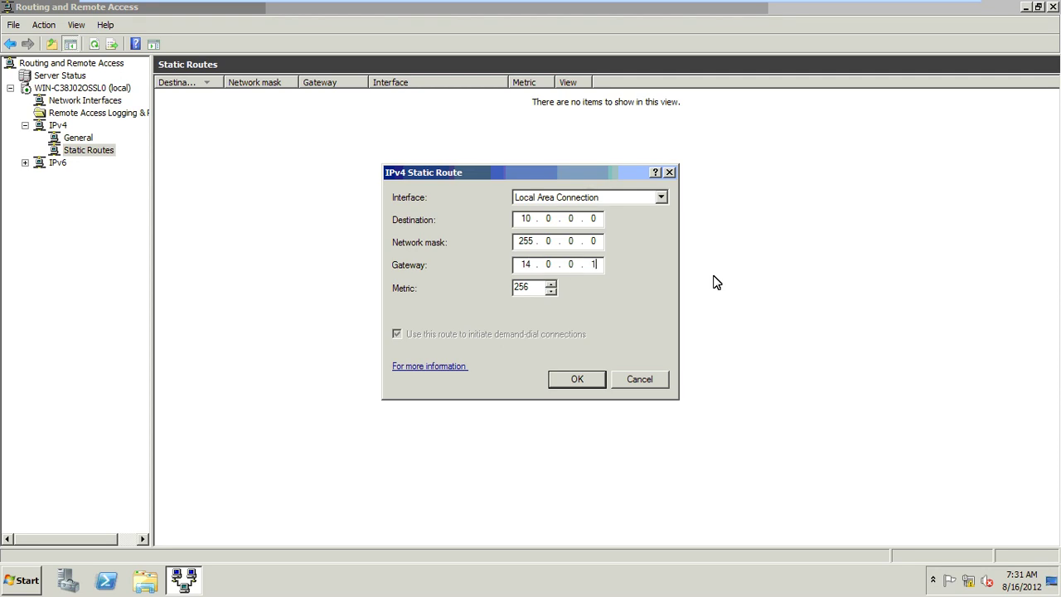
text(4)
click(578, 378)
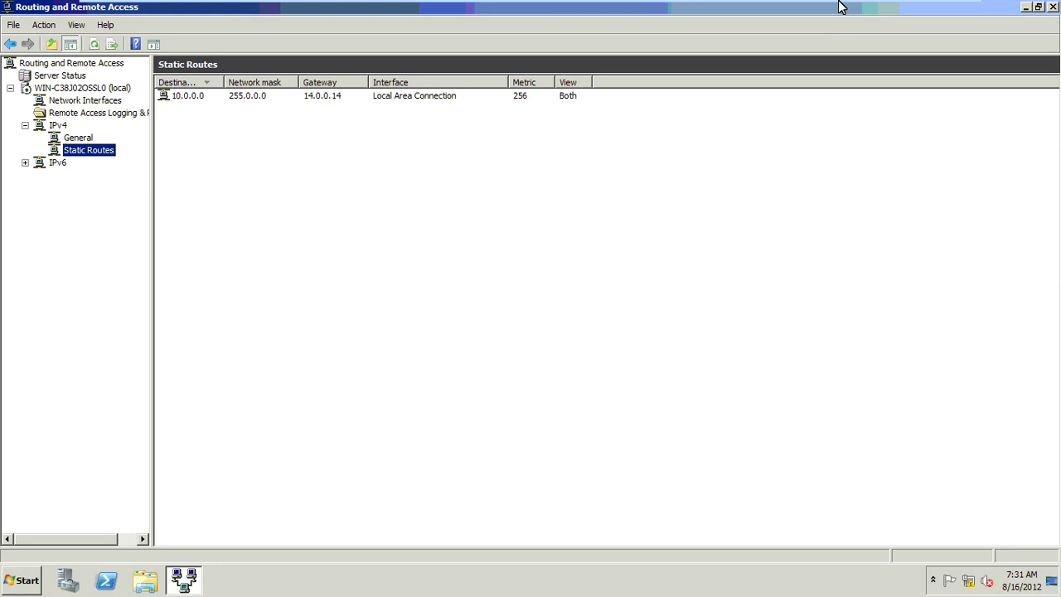
- Switch to the second virtual machine, collapse its IPv6 node and expand the IPv4 node in Routing and Remote Access
mouse_move(850, 7)
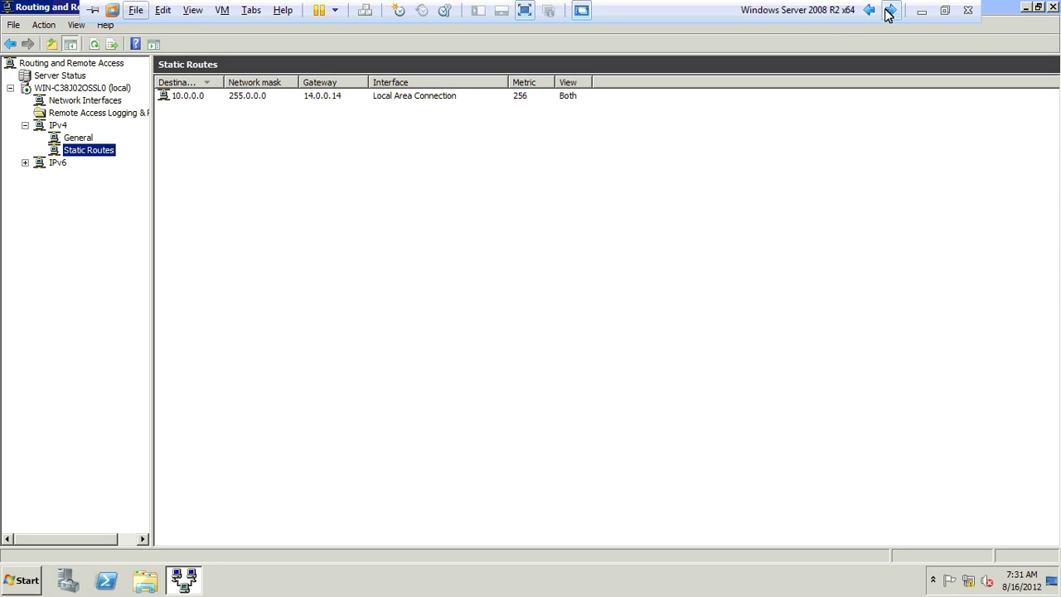
key(ctrl+alt+Right)
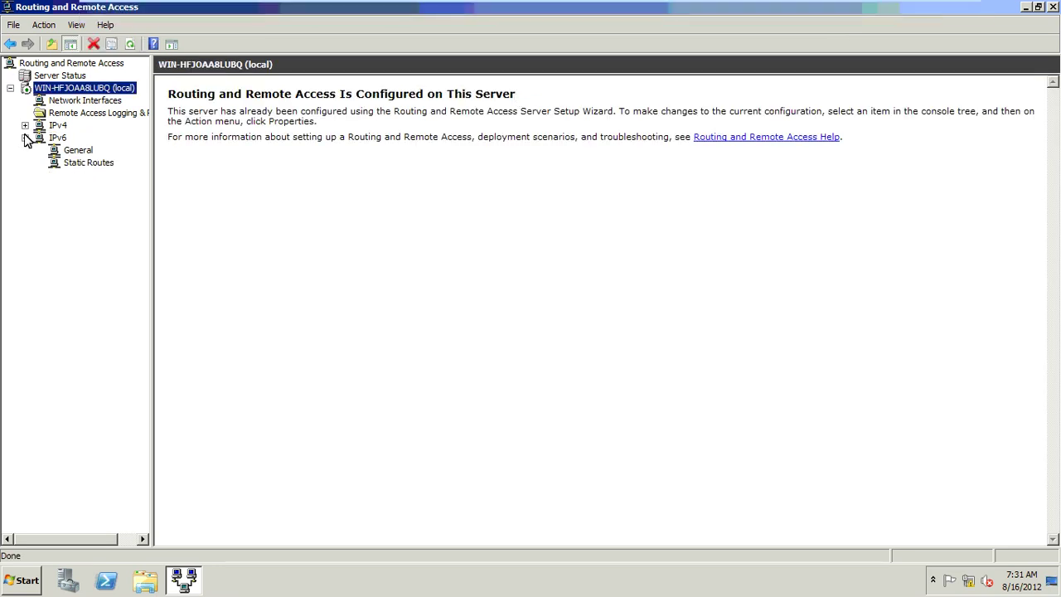
click(25, 138)
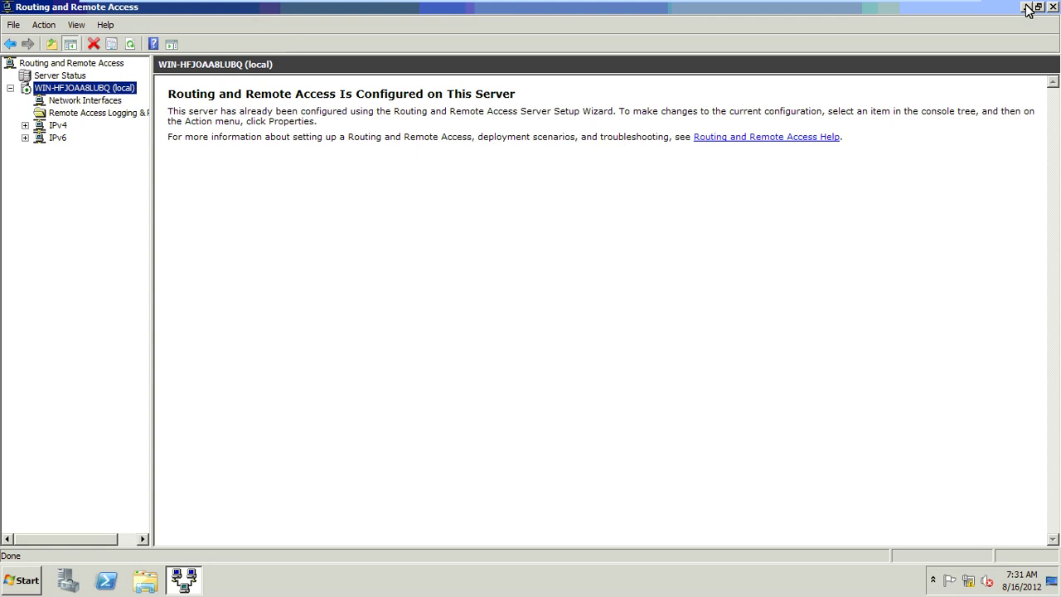
click(200, 582)
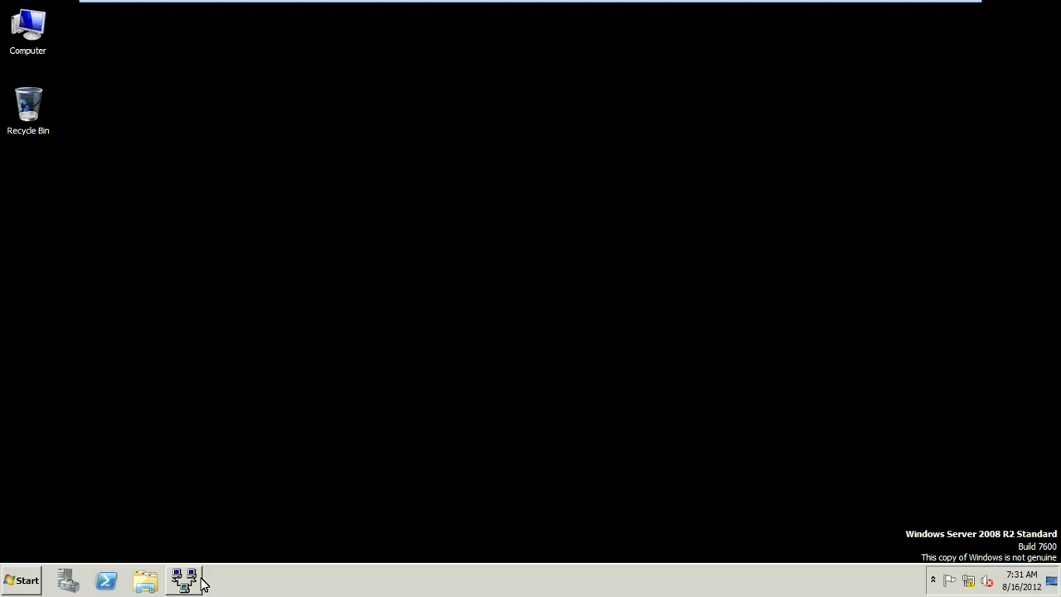
key(alt+Tab)
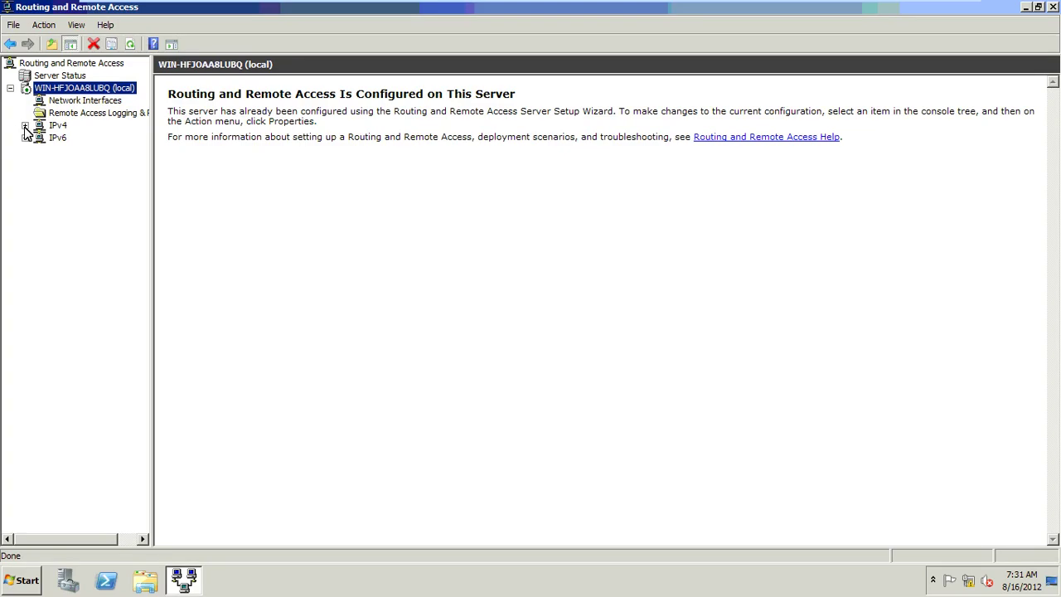
click(25, 127)
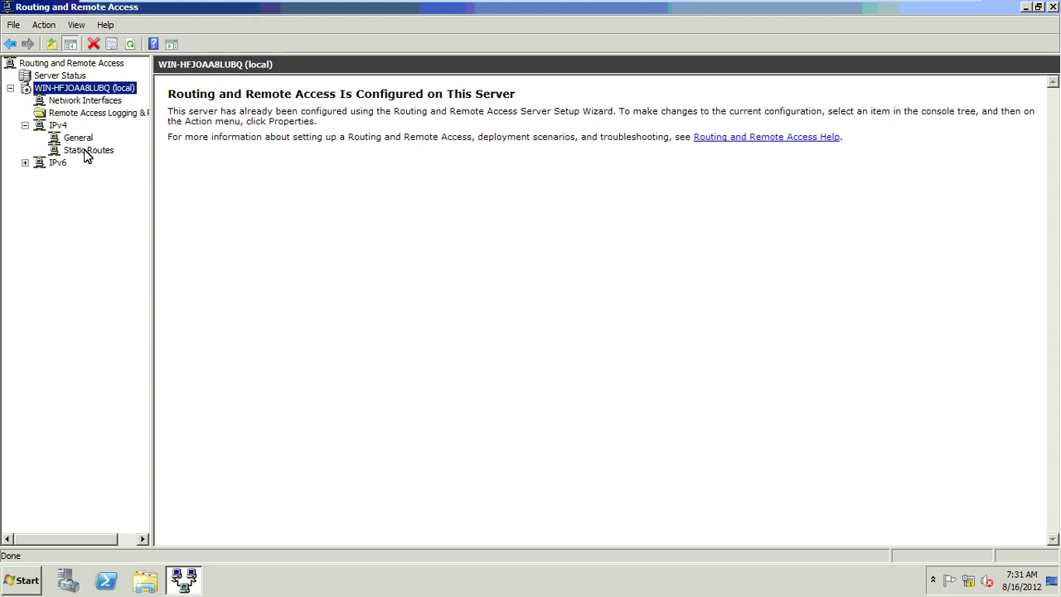
- Start a new IPv4 static route with destination 14.0.0.0, network mask 255.0.0.0 and gateway 10.0.0.3
right_click(84, 152)
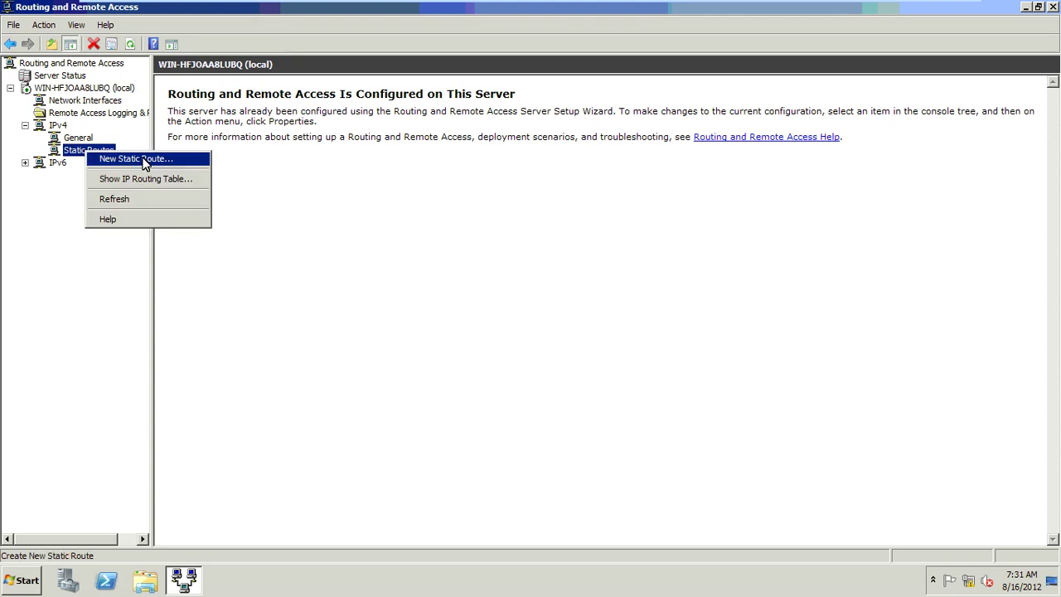
click(137, 159)
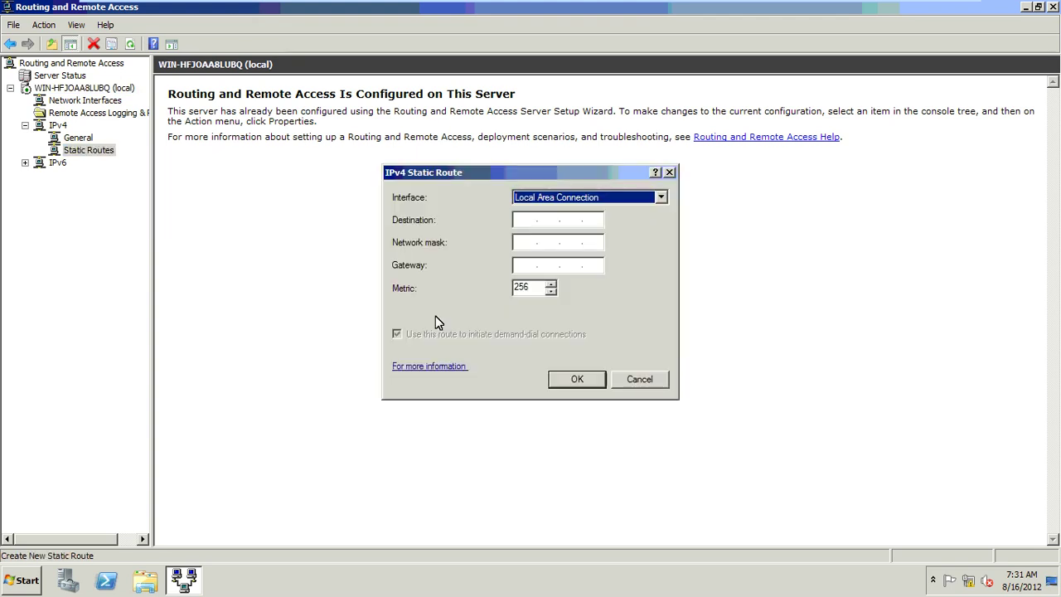
click(522, 225)
text(14.0)
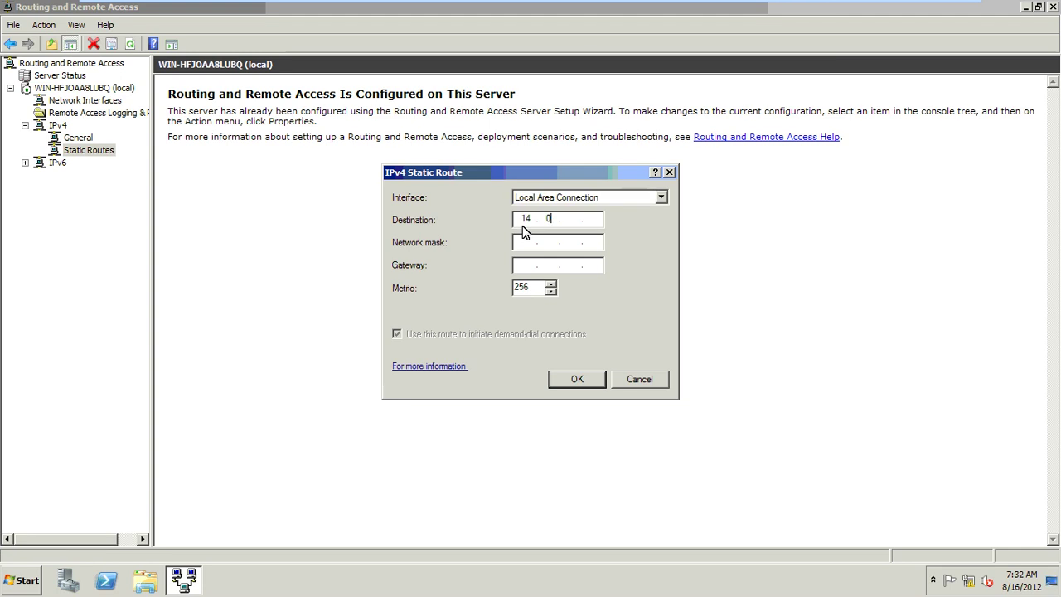
text(.0.0)
text(255.0.0.0)
key(Tab)
text(10.0.0.3)
- Check the Local Area Connection's network details in Network Connections, close them, and confirm the new static route
key(super+r)
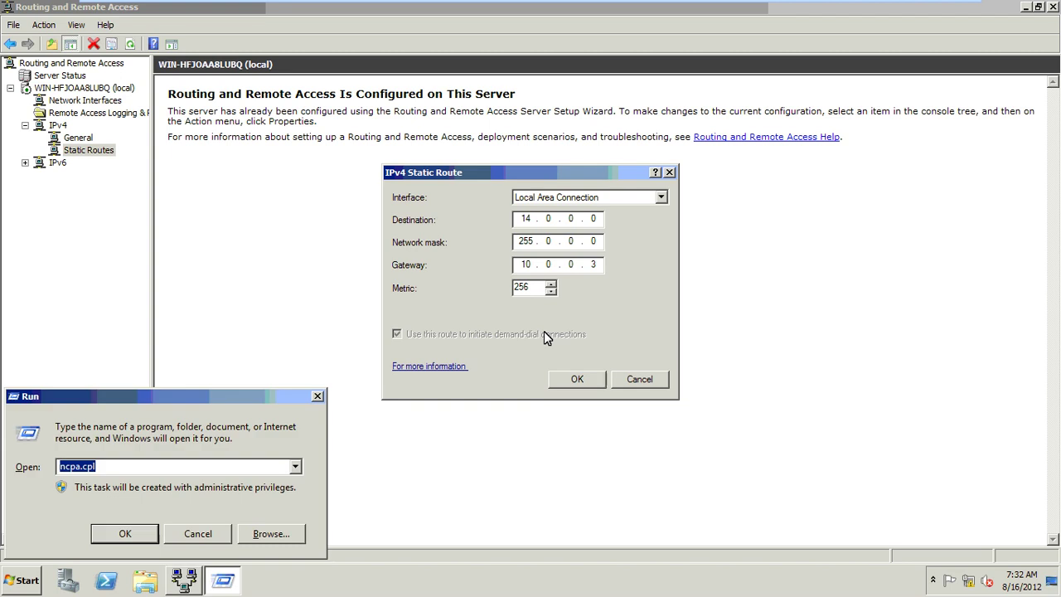
key(Return)
right_click(115, 99)
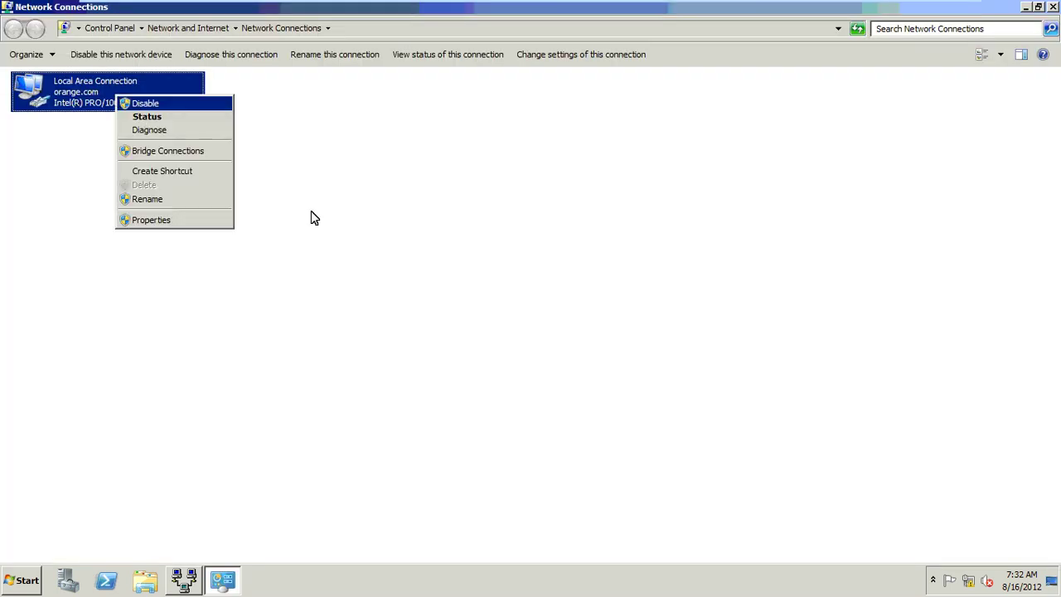
key(Down)
key(Return)
click(439, 280)
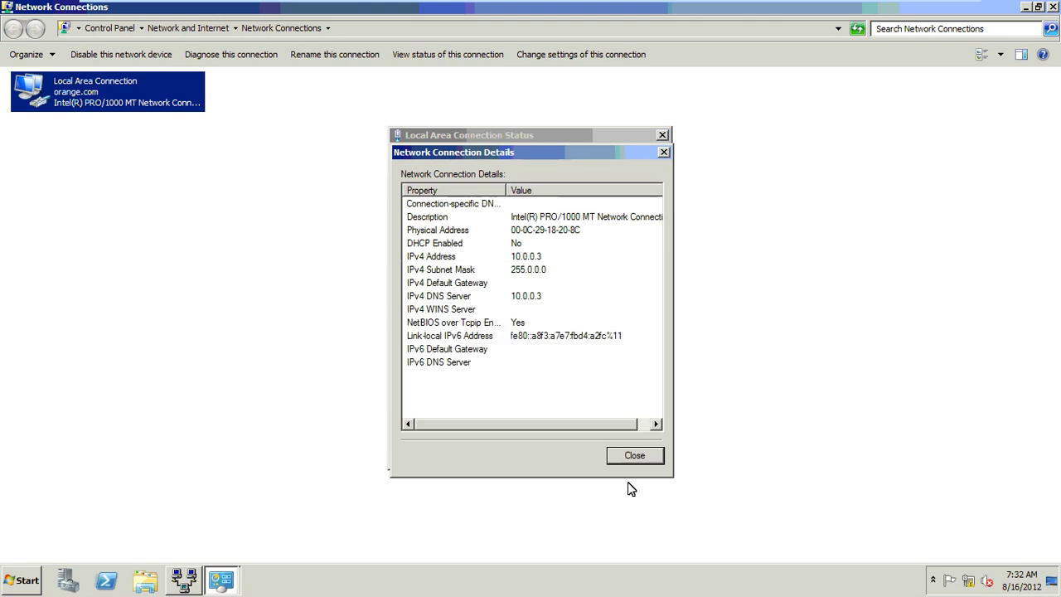
click(648, 450)
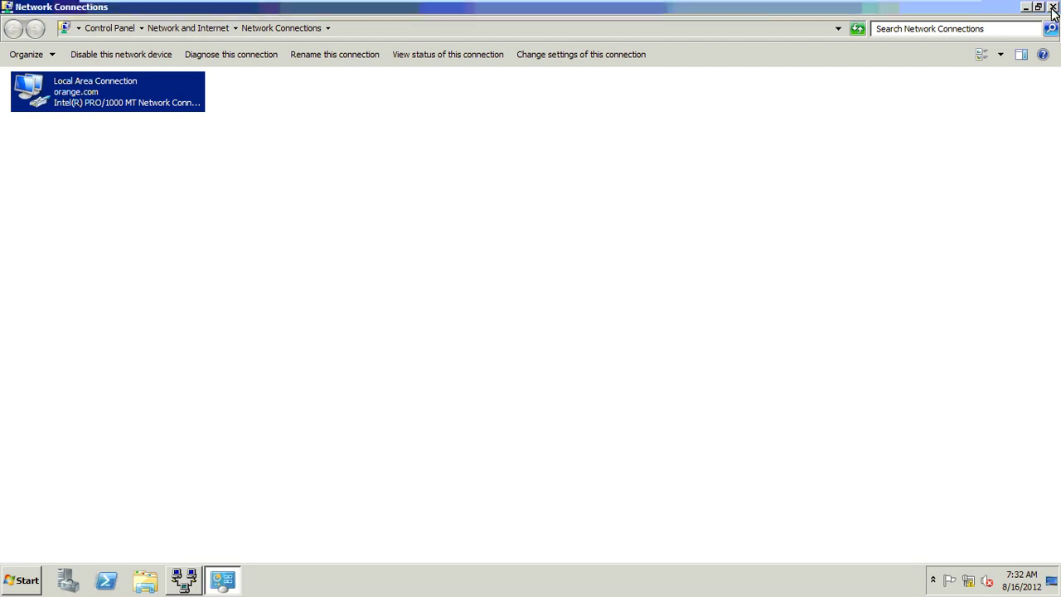
click(1053, 12)
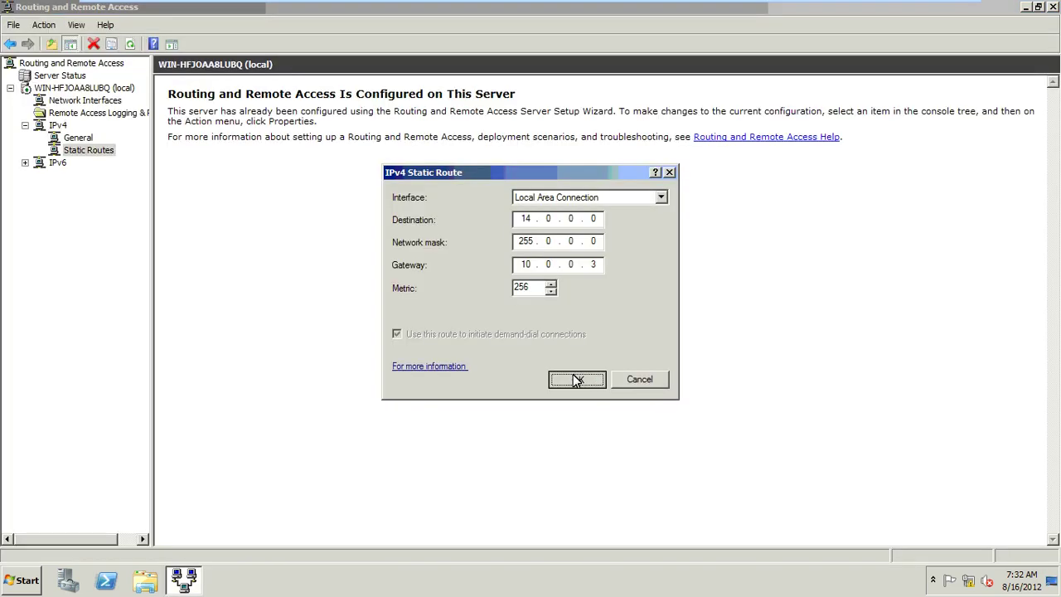
key(Return)
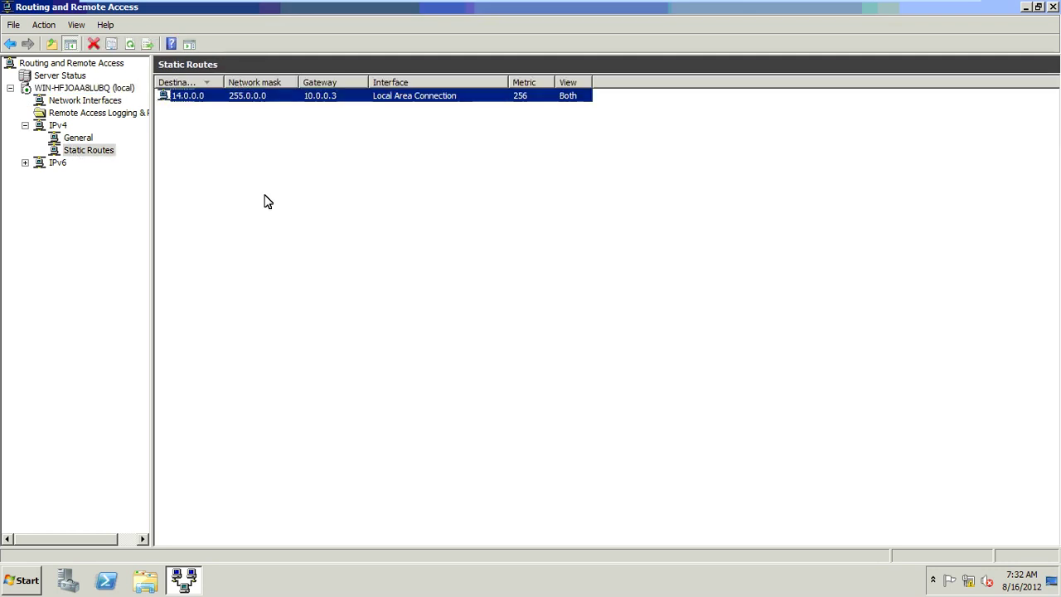
- Ping 14.0.0.14 from the second virtual machine to test the route
key(super+r)
text(pi)
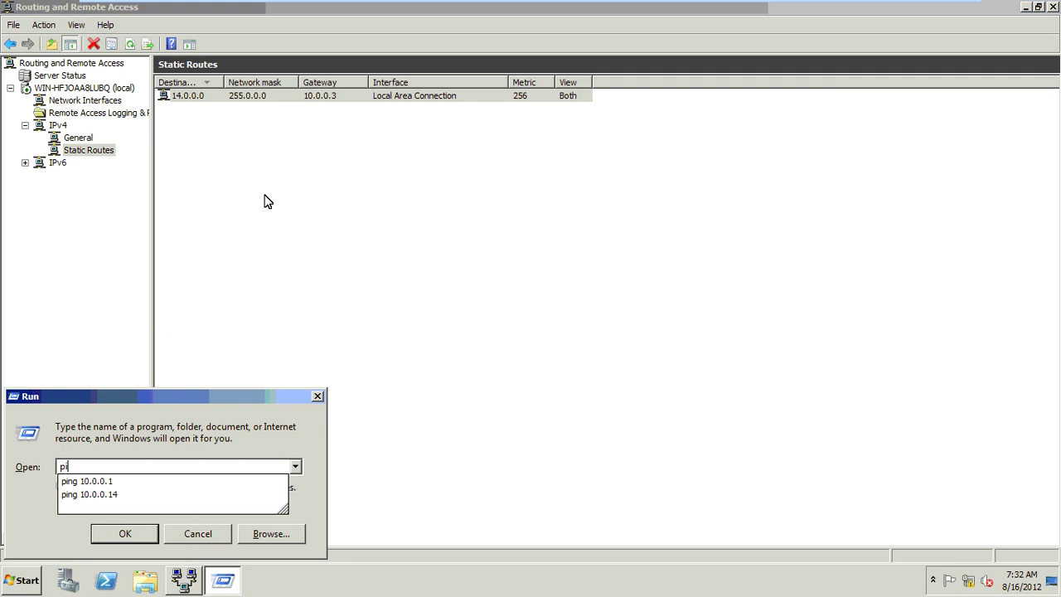
text(ng 14)
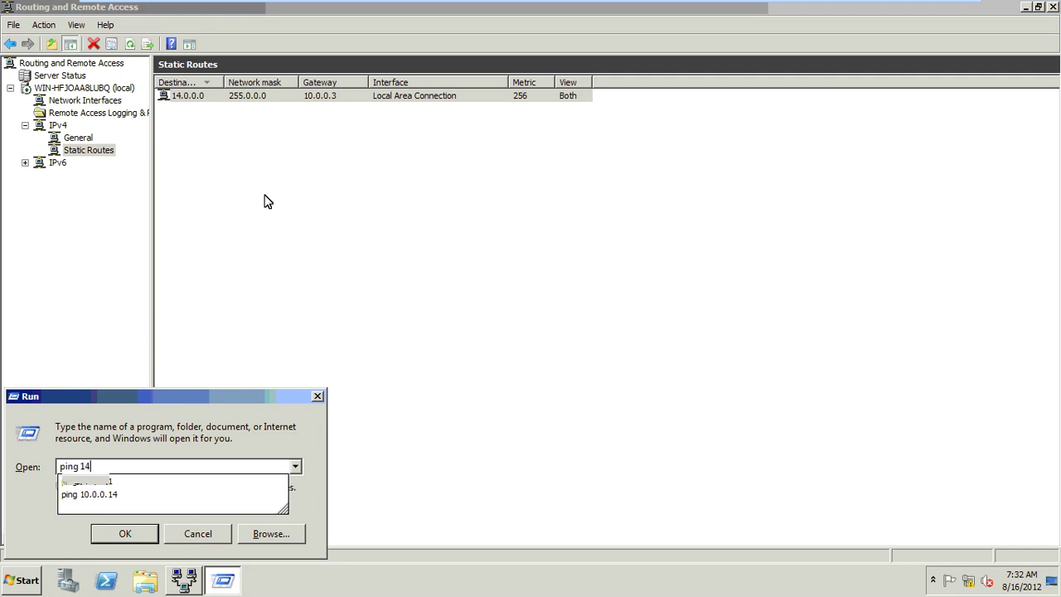
text(.0.0.14)
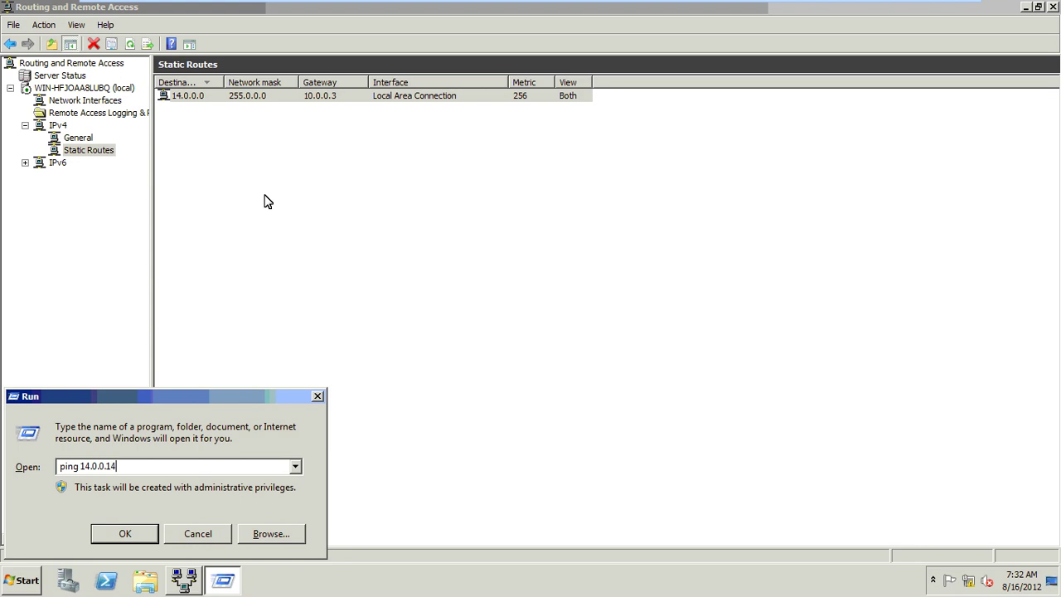
key(Return)
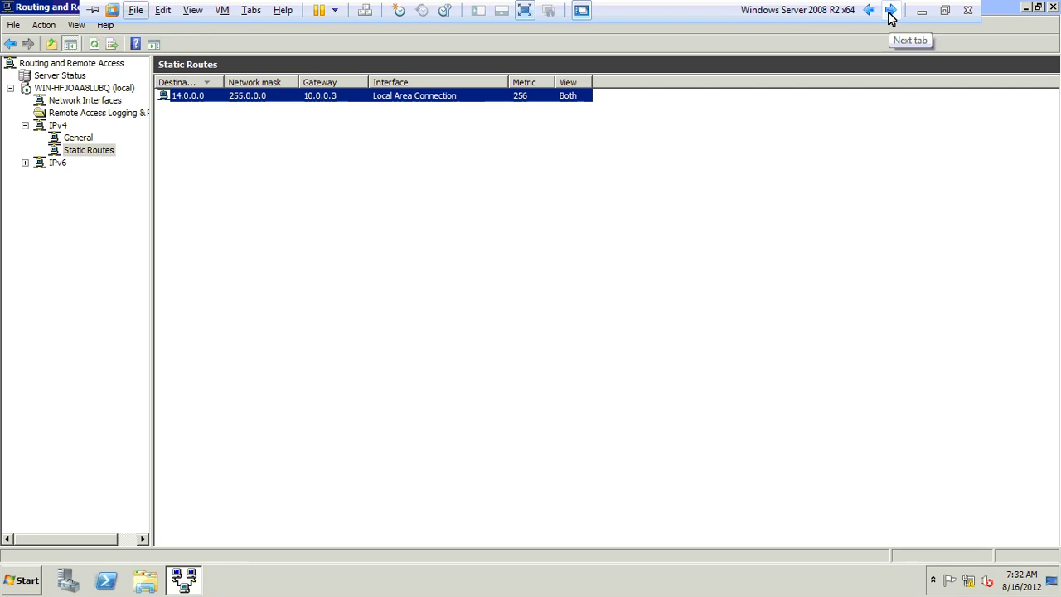
- Switch to the first virtual machine and ping 10.0.0.3 to test its route
click(891, 15)
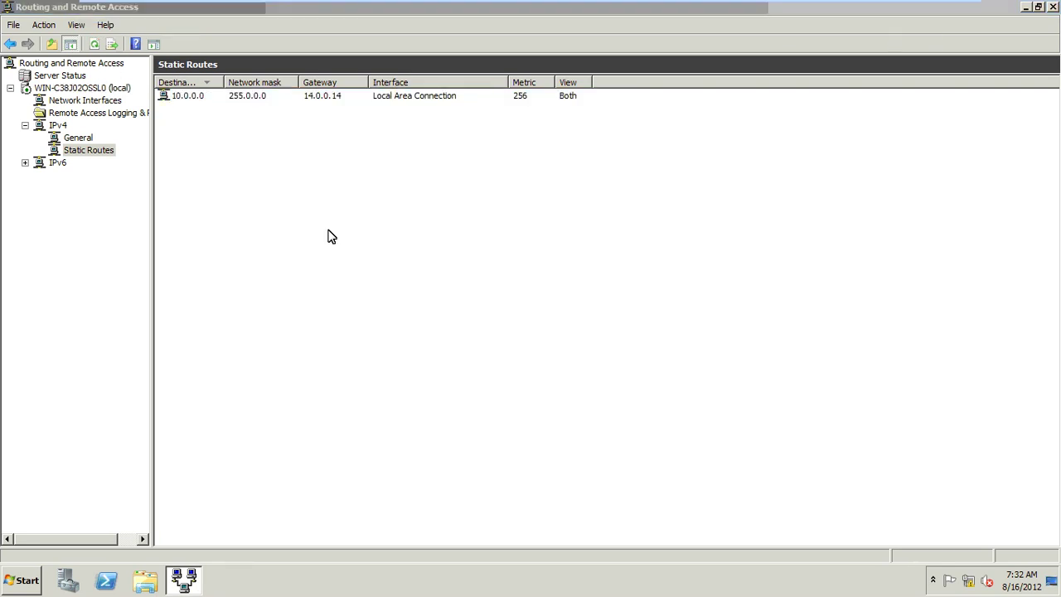
key(super+r)
text(p)
key(Down)
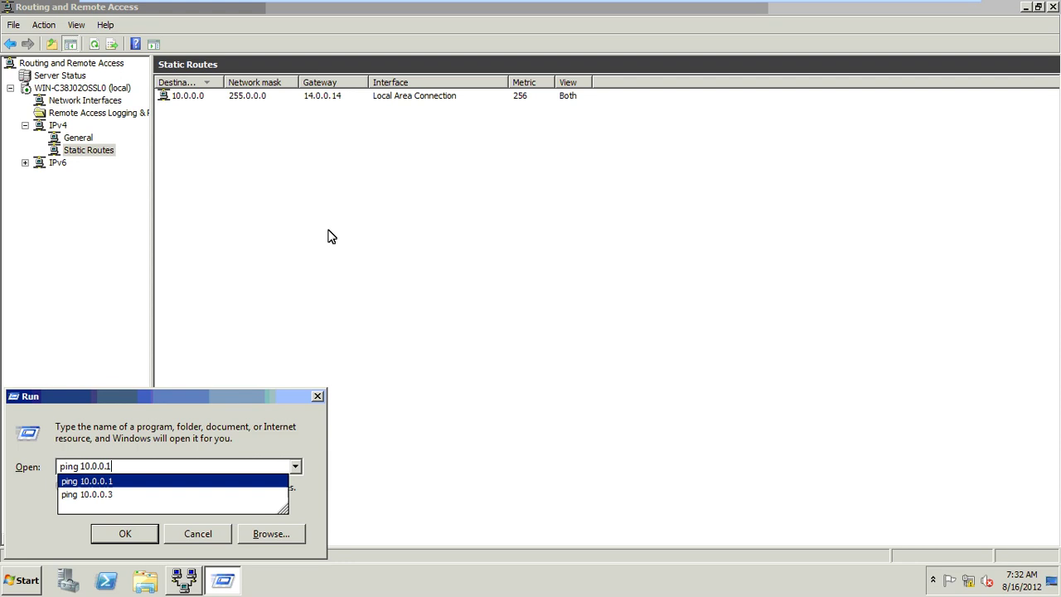
key(Return)
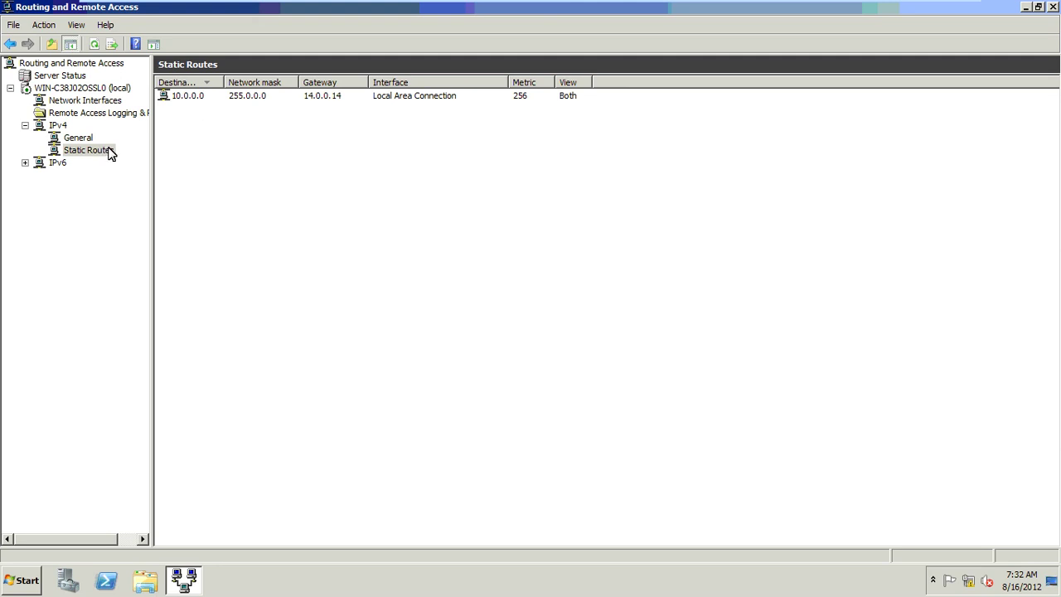
- Delete the static route to 10.0.0.0 from the first server's IPv4 static routes
click(275, 98)
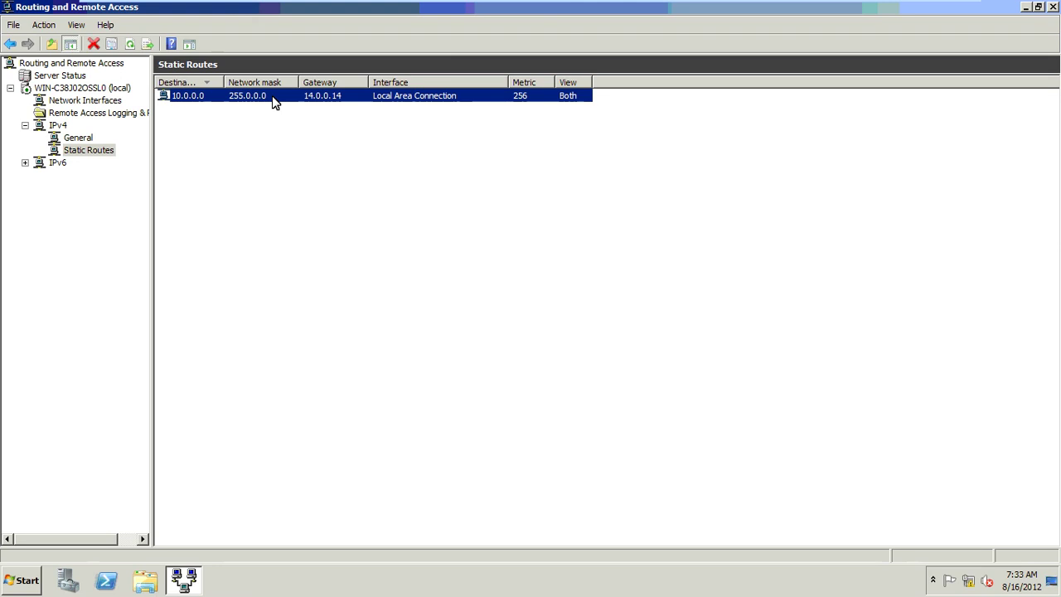
right_click(274, 100)
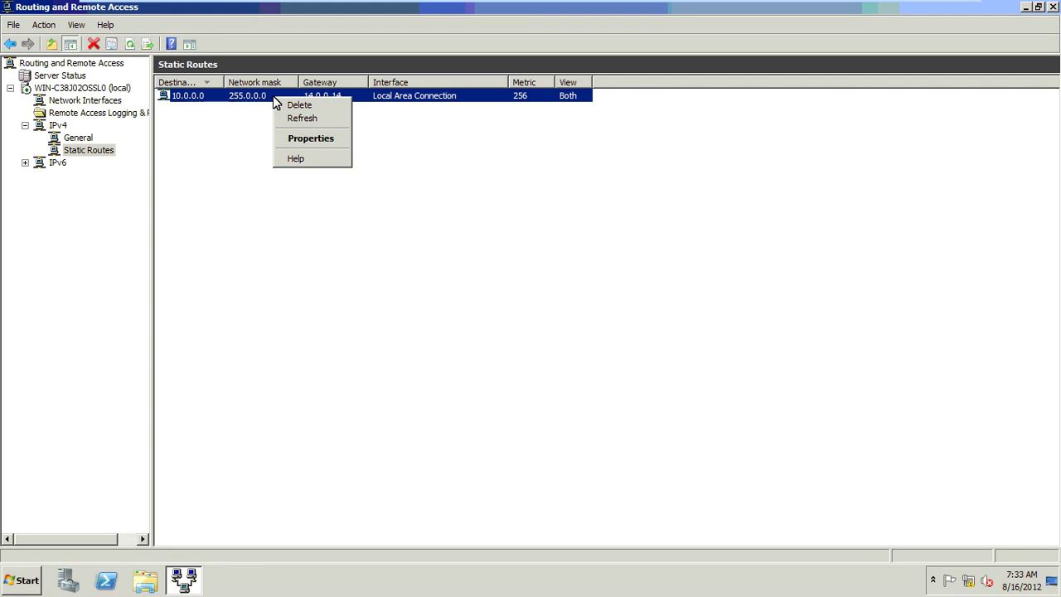
click(294, 105)
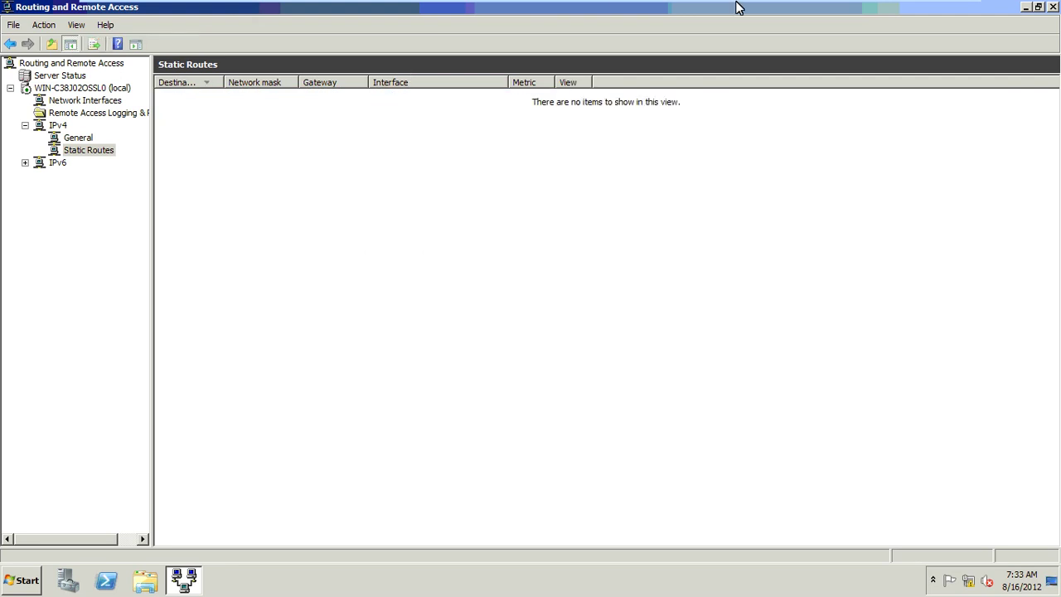
- Repeat the ping to 10.0.0.3 from the first virtual machine without the static route
mouse_move(734, 5)
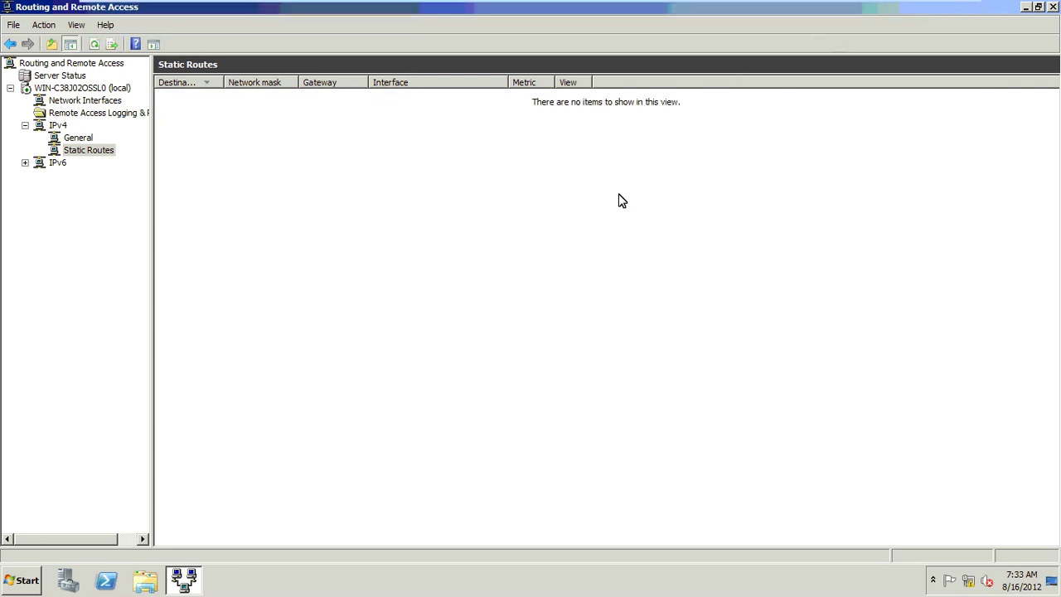
key(super+r)
key(Return)
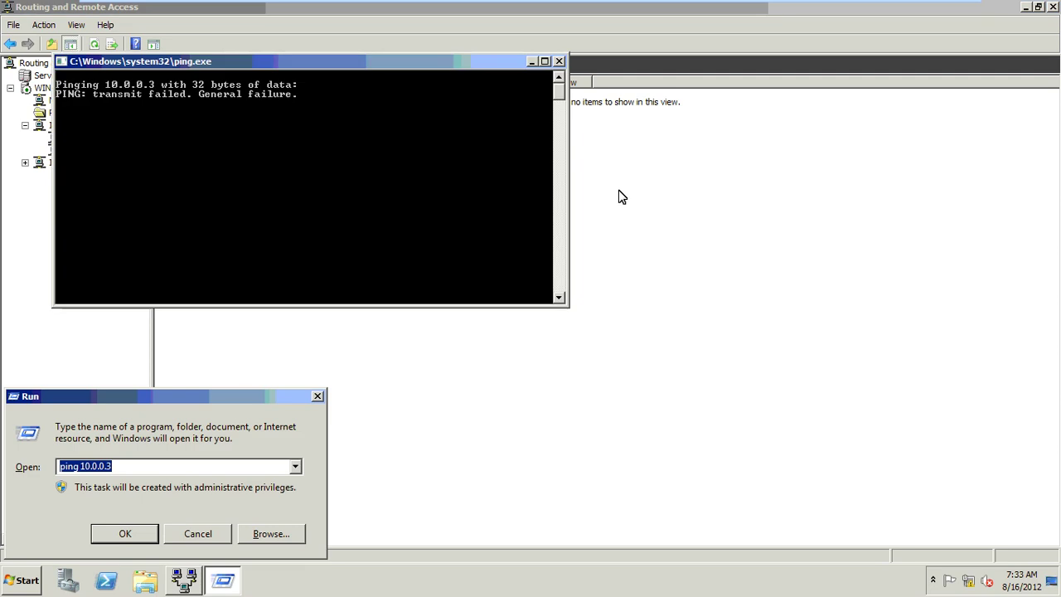
- Switch to the second virtual machine and delete its static route to 14.0.0.0
mouse_move(805, 5)
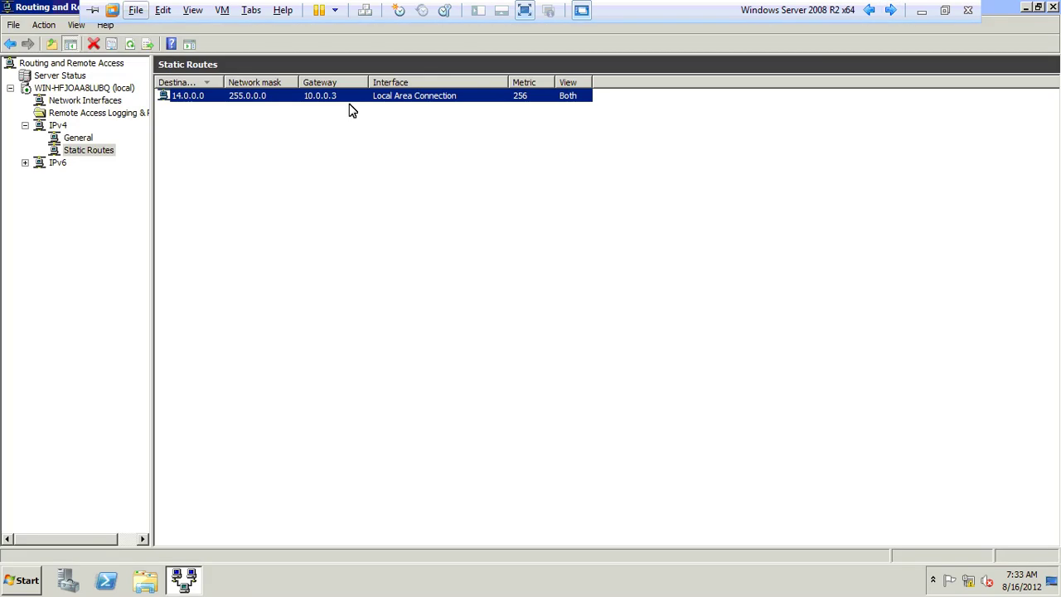
key(Delete)
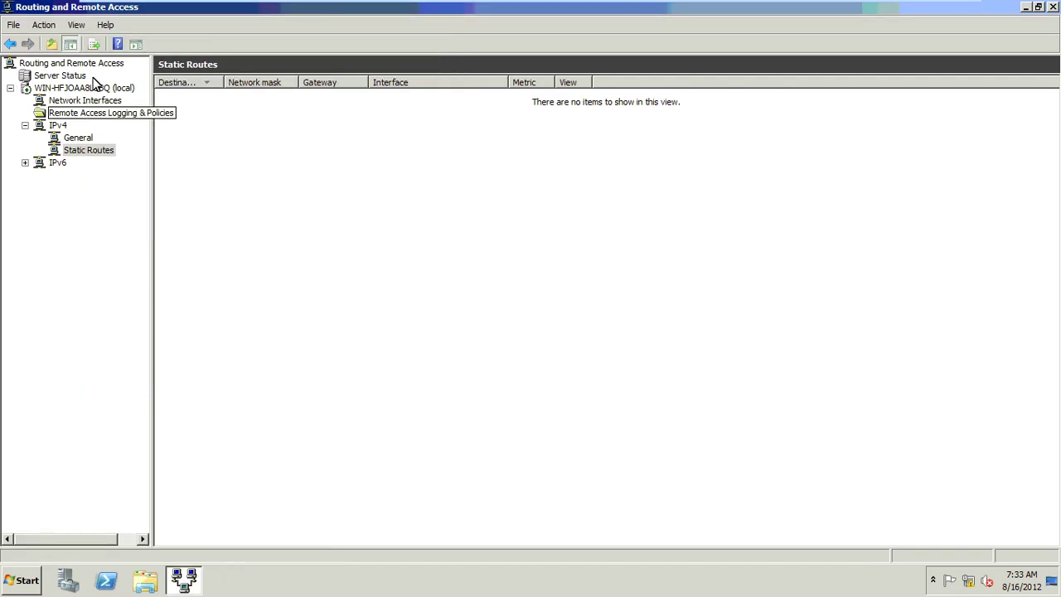
- Disable Routing and Remote Access on the second server and confirm removing its router configuration
right_click(93, 84)
right_click(93, 96)
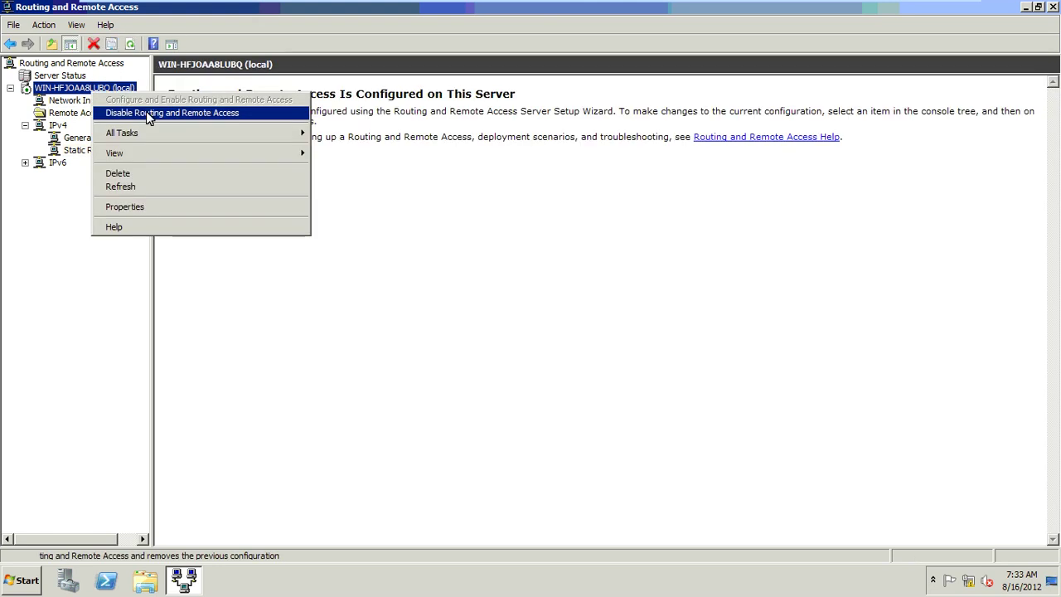
click(236, 121)
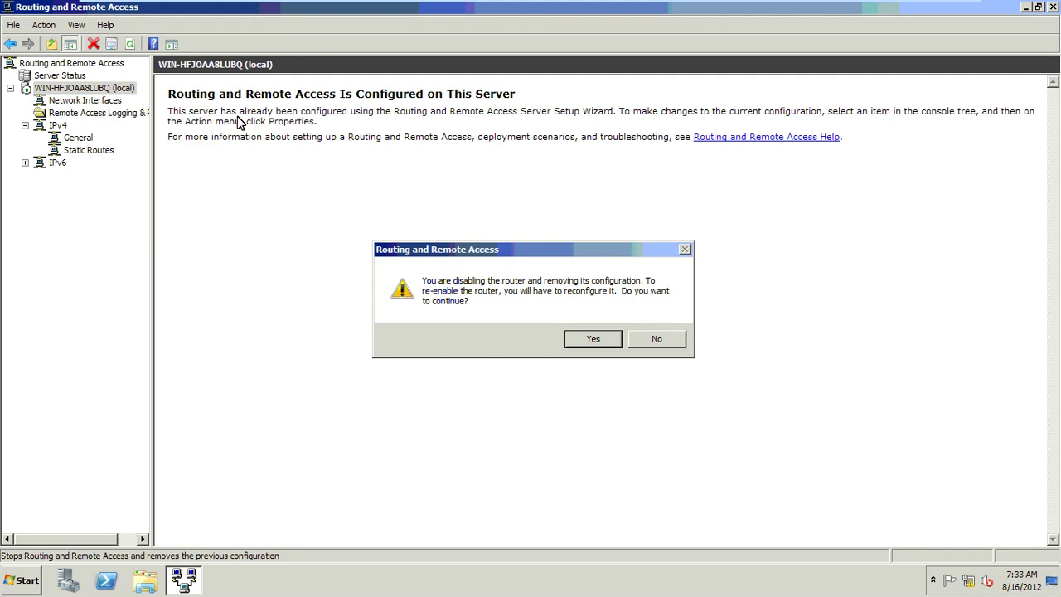
click(603, 342)
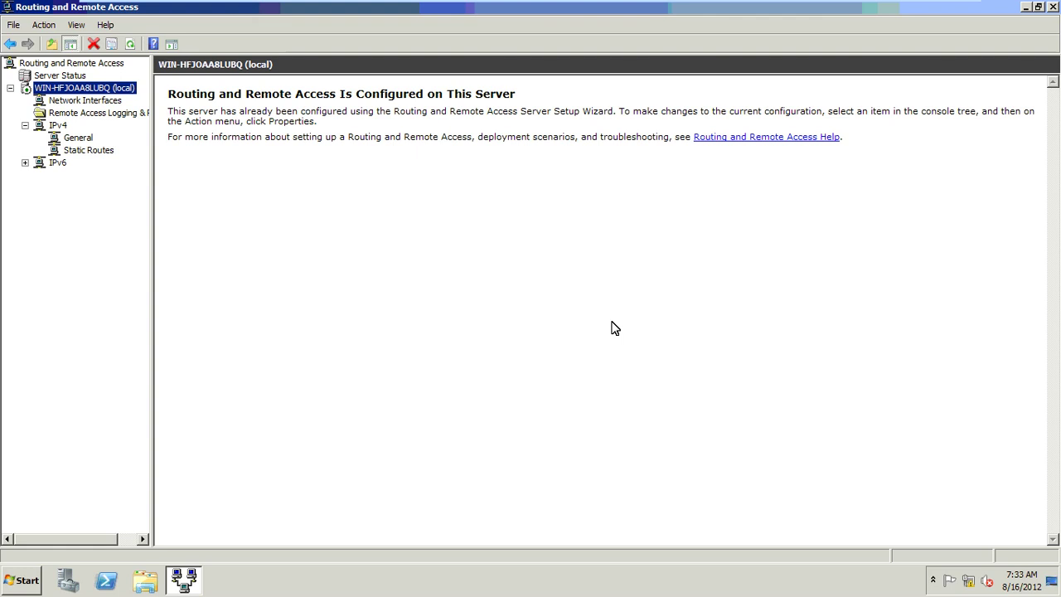
- Switch to the first virtual machine and disable Routing and Remote Access on its server, confirming the removal of its configuration
mouse_move(890, 9)
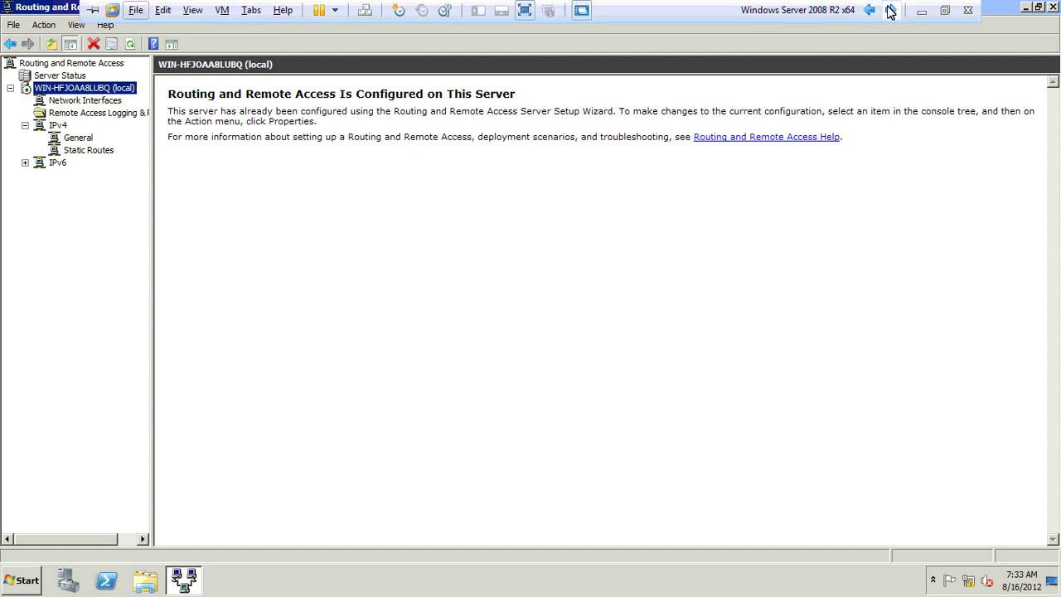
click(890, 10)
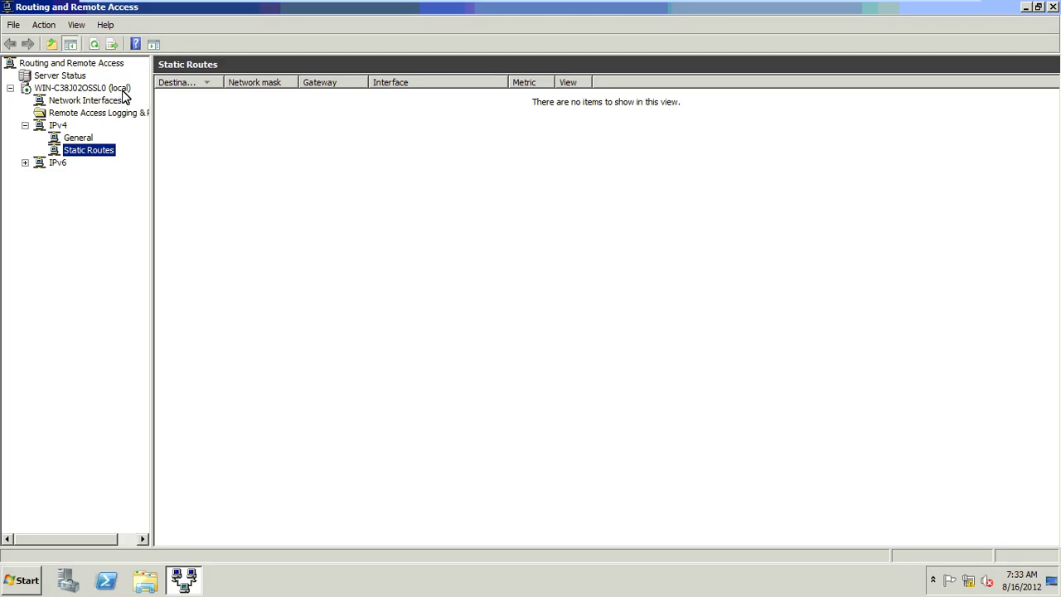
right_click(123, 91)
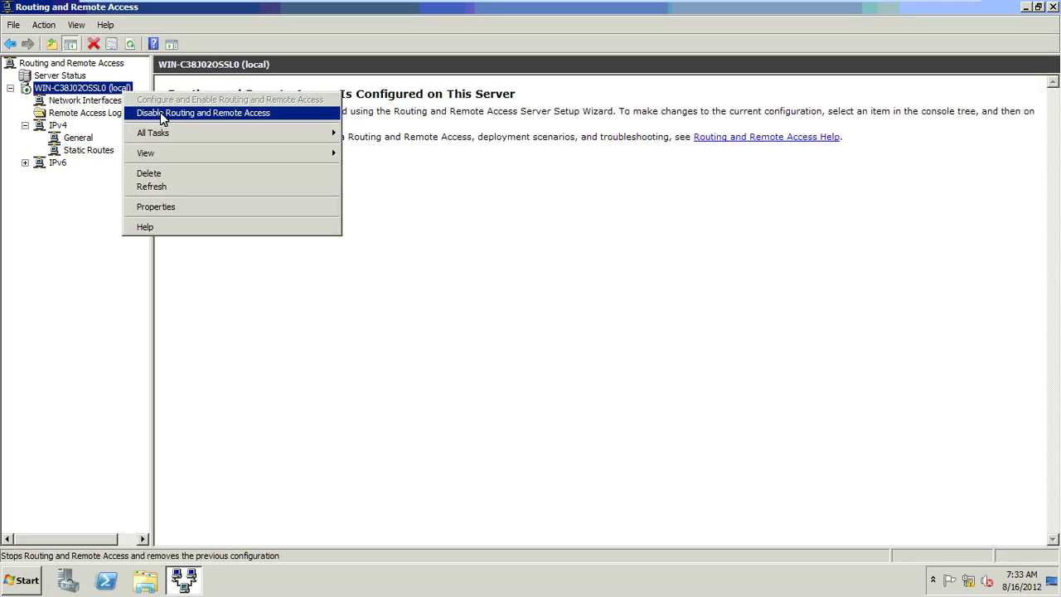
click(160, 112)
key(Return)
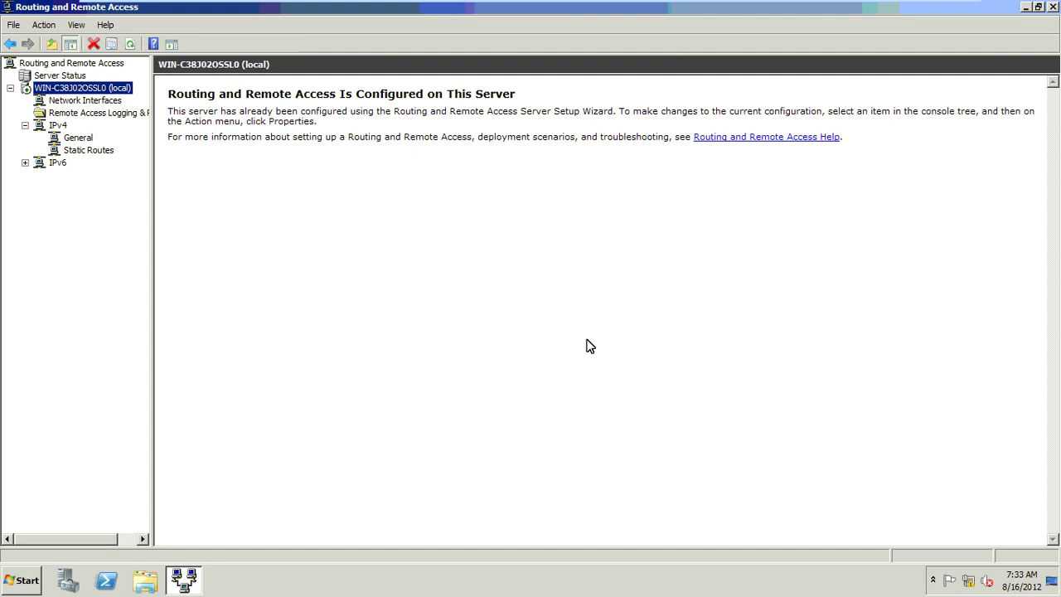
- Close the Routing and Remote Access console on both virtual machines, ending on the first one
click(892, 10)
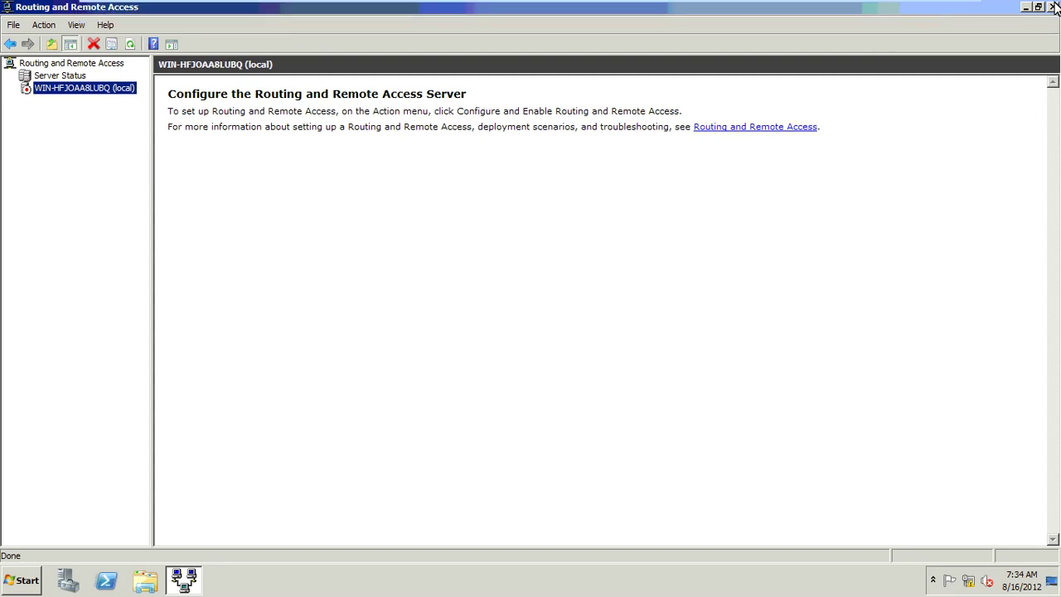
click(891, 10)
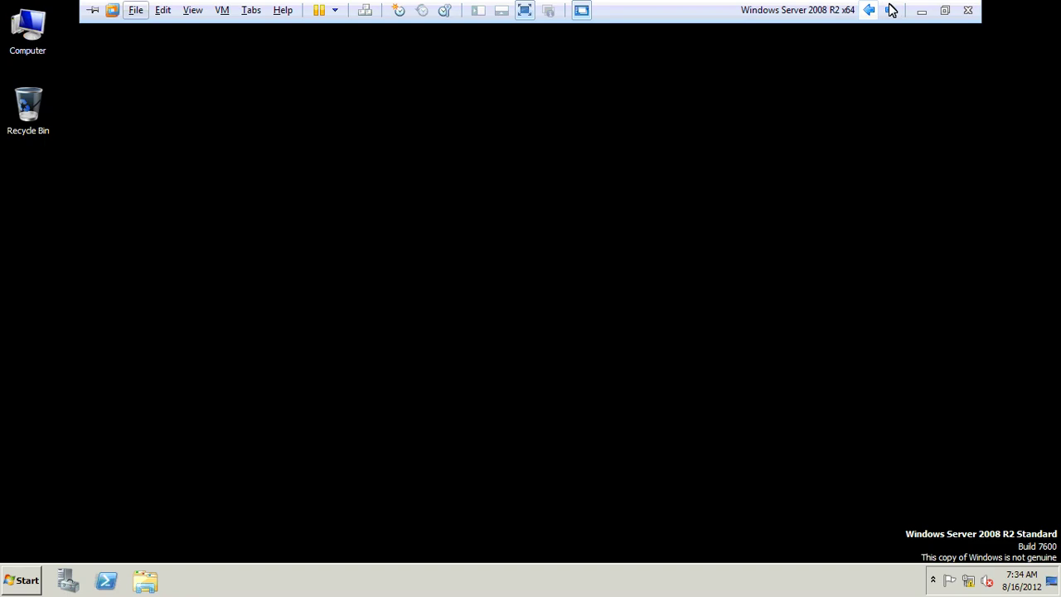
click(892, 10)
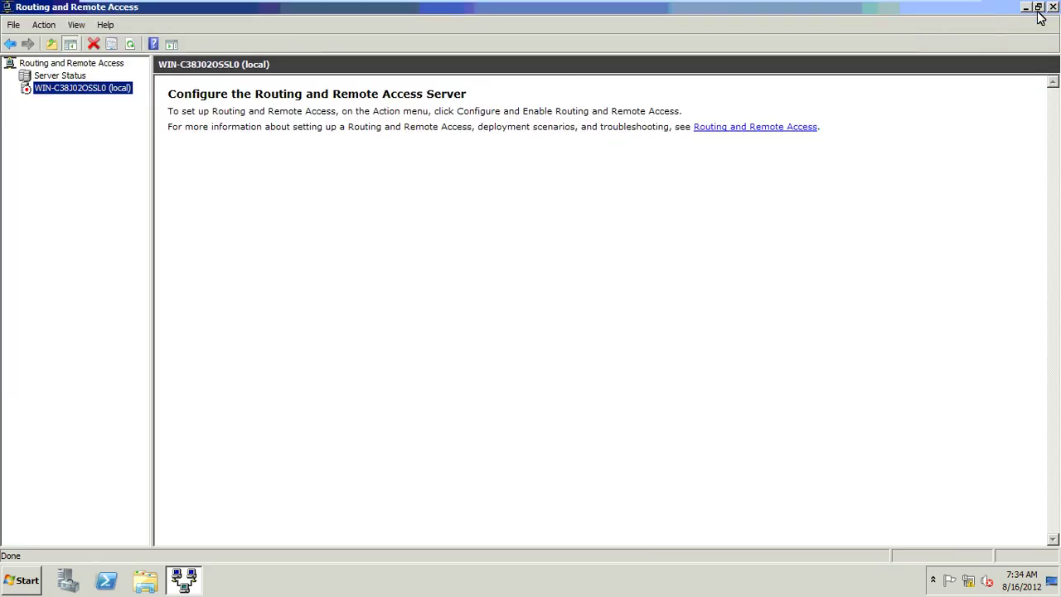
key(alt+F4)
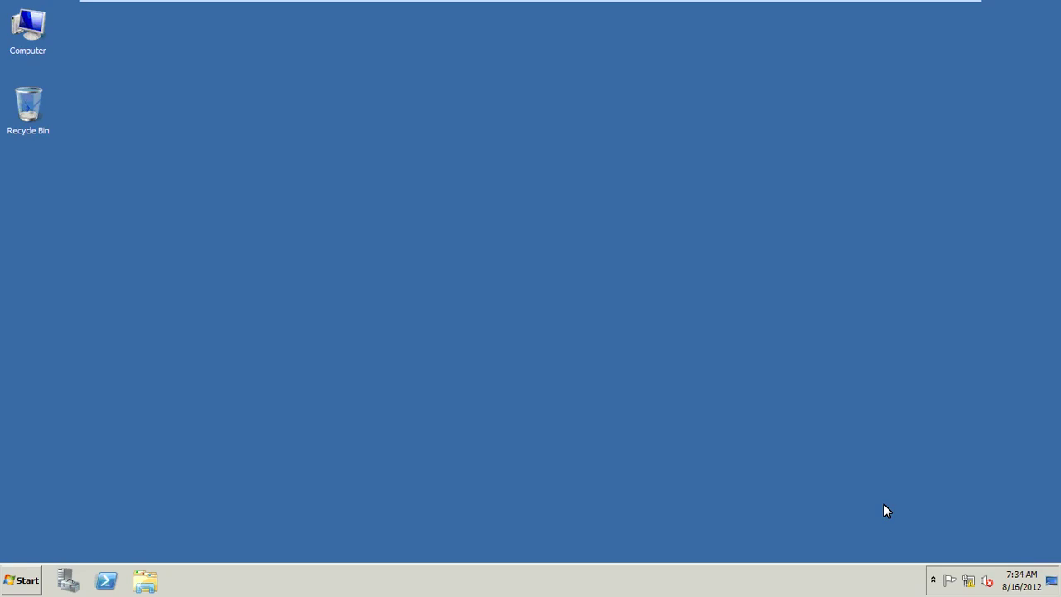
- Open Network Connections with ncpa.cpl and bring up the Local Area Connection's Internet Protocol Version 4 properties
key(super+r)
text(n)
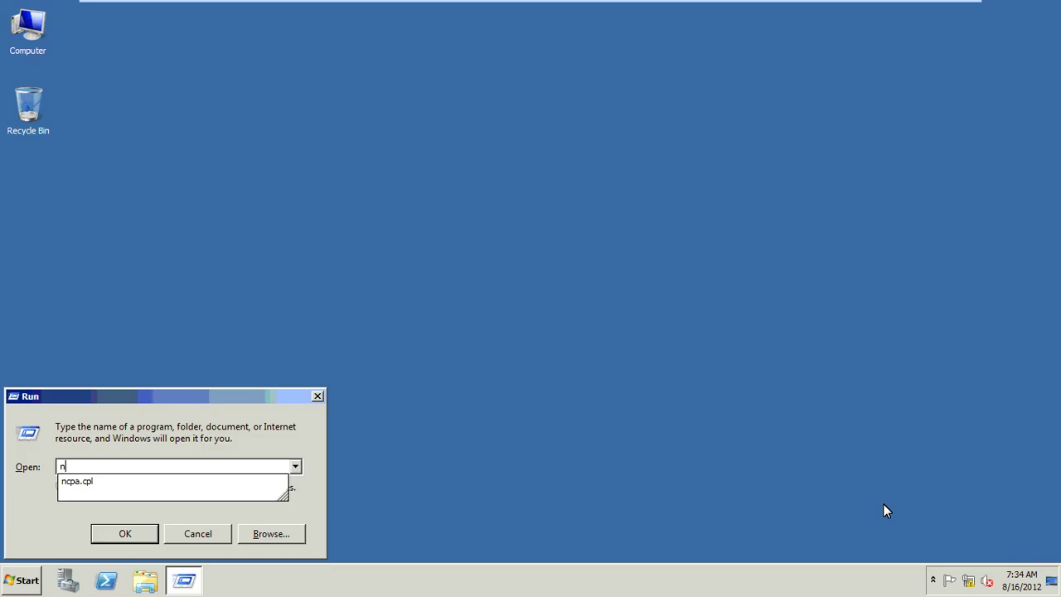
key(Down)
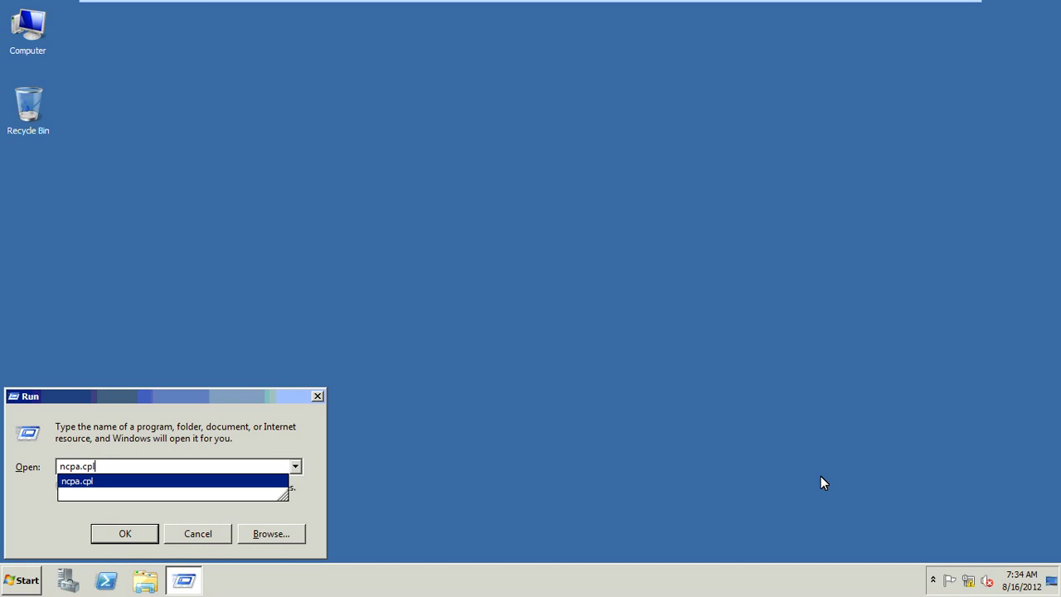
key(Return)
right_click(73, 87)
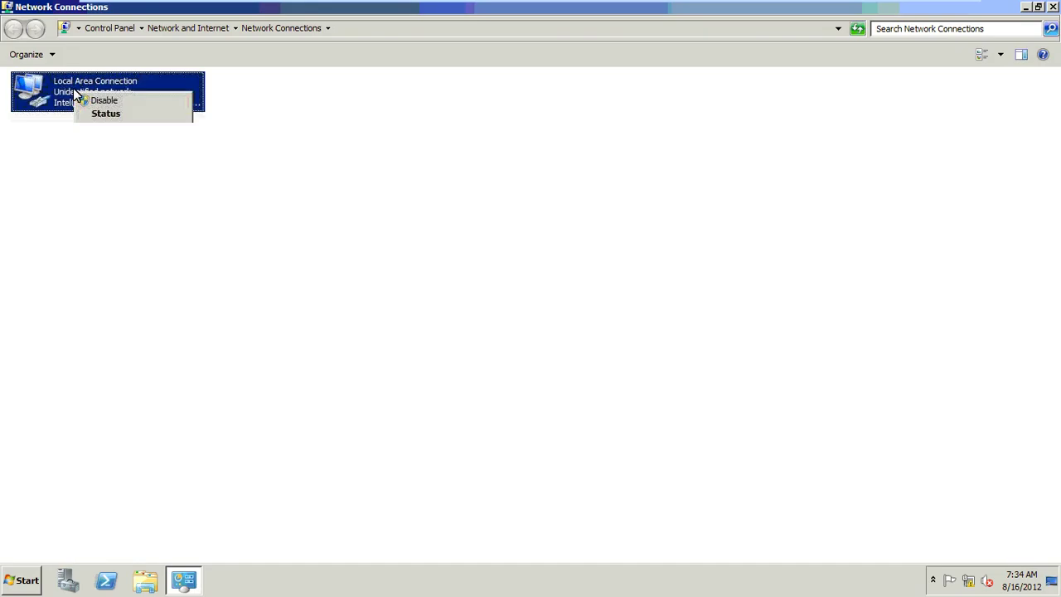
click(125, 225)
click(186, 239)
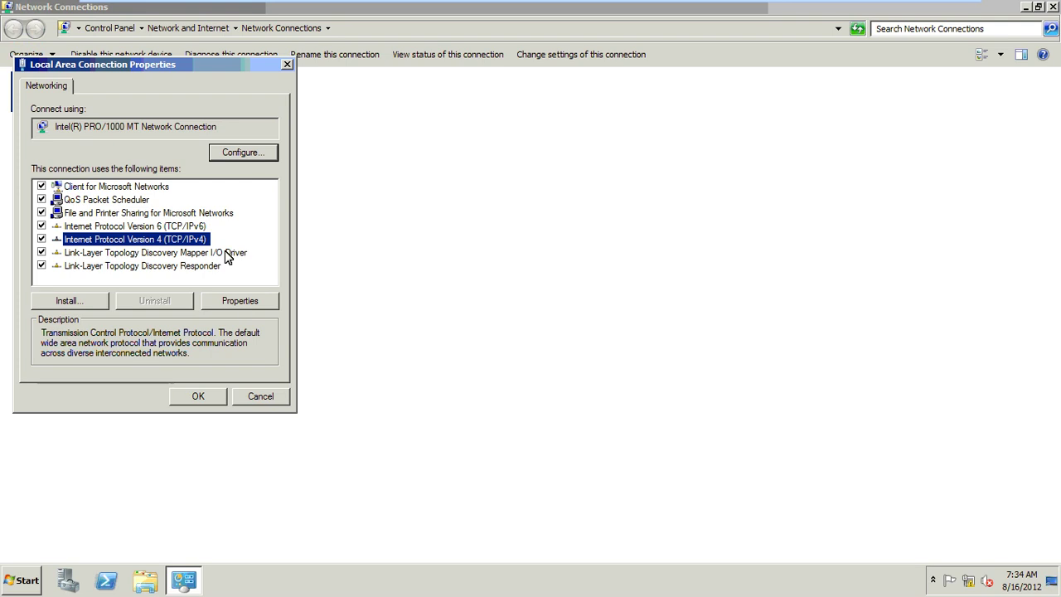
double_click(221, 241)
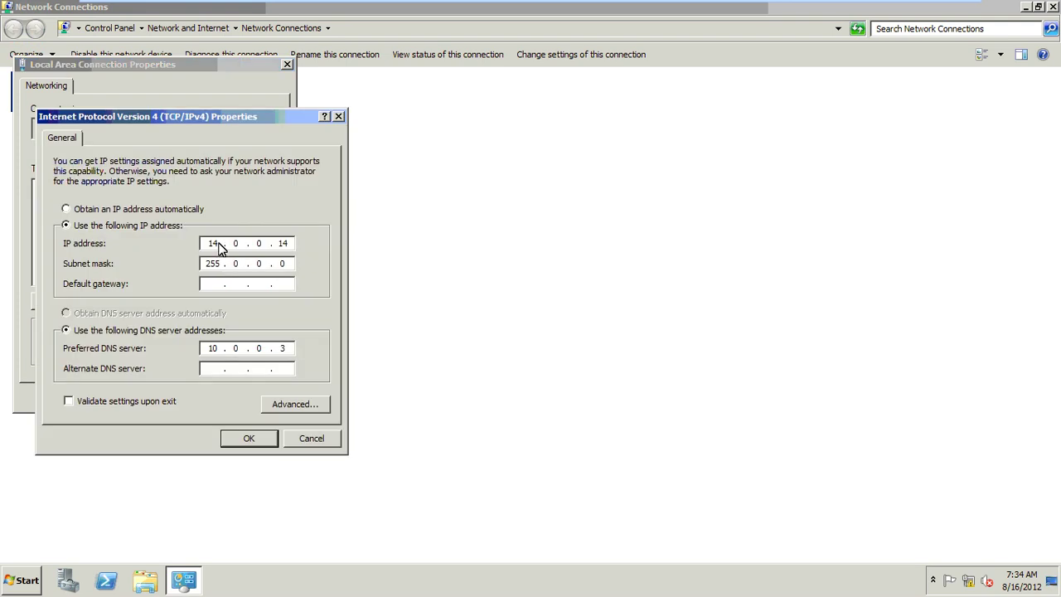
- Change the first virtual machine's IP address to 10.0.0.14, apply the connection settings and close Network Connections
key(BackSpace)
text(0)
click(249, 437)
click(214, 399)
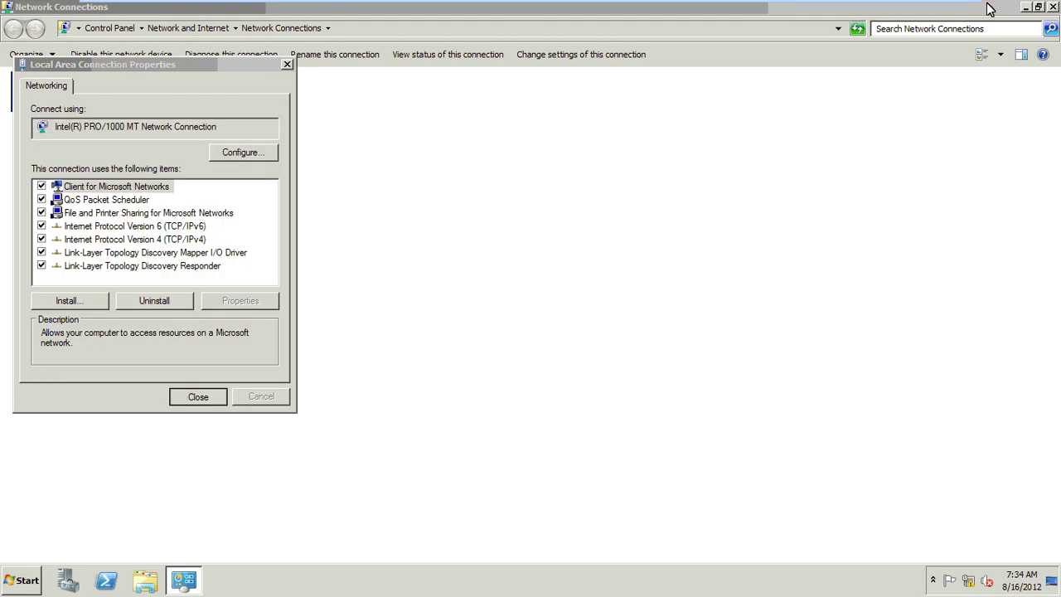
click(1054, 7)
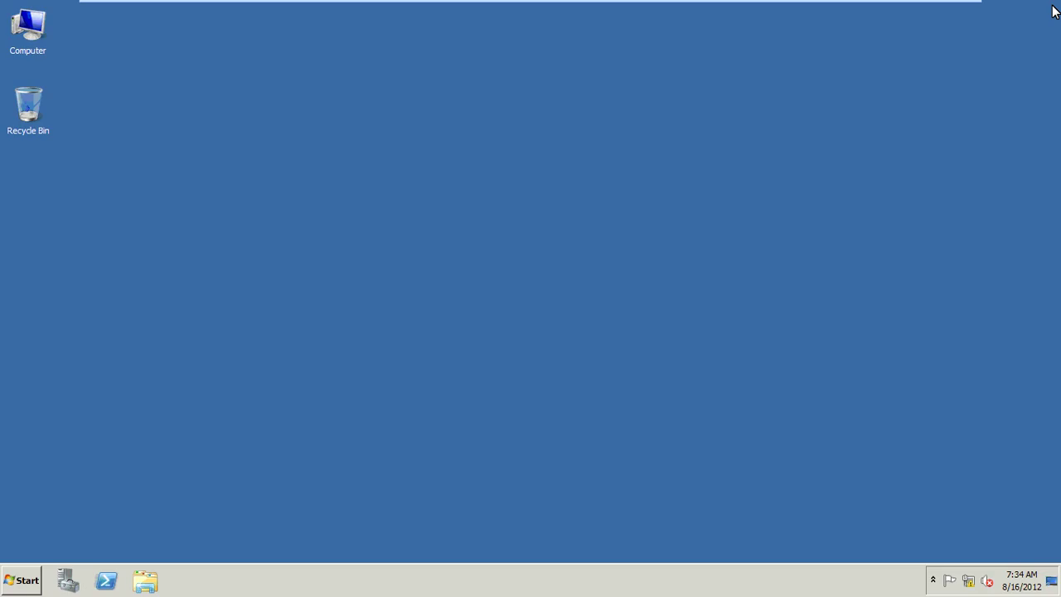
- Ping 10.0.0.3 from the first virtual machine to test connectivity within the same network
key(super+r)
text(ping )
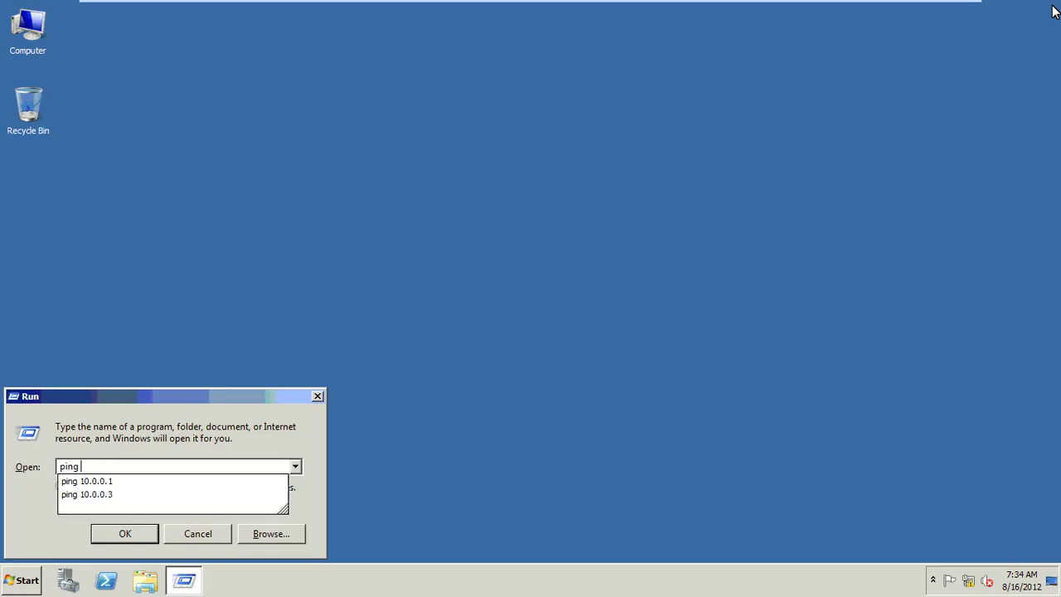
text(10.0.0.3)
key(Return)
- Switch to the second virtual machine and ping 10.0.0.14 to test connectivity to the first one
mouse_move(812, 7)
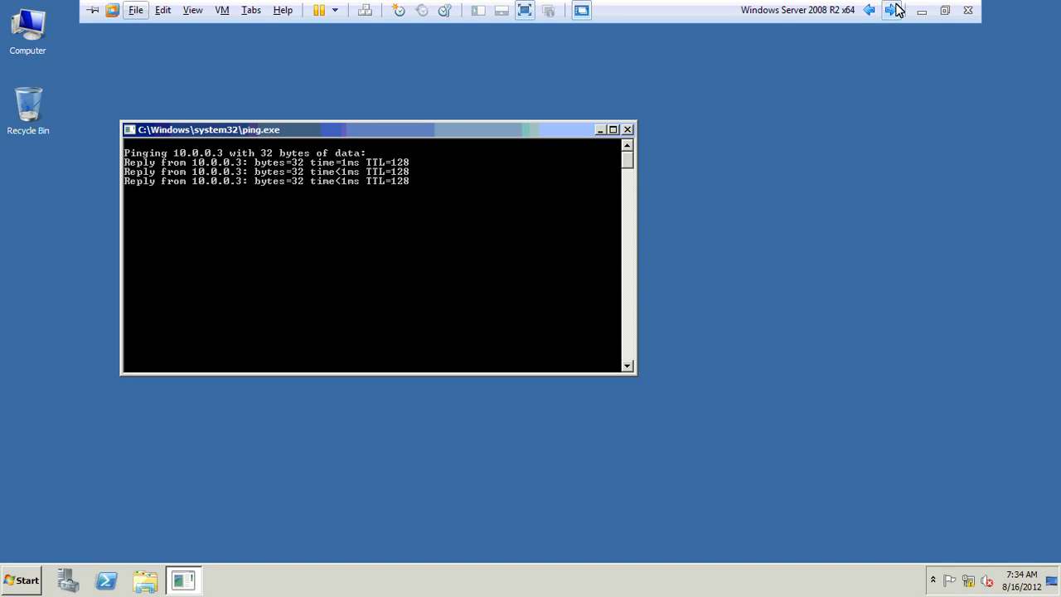
click(897, 10)
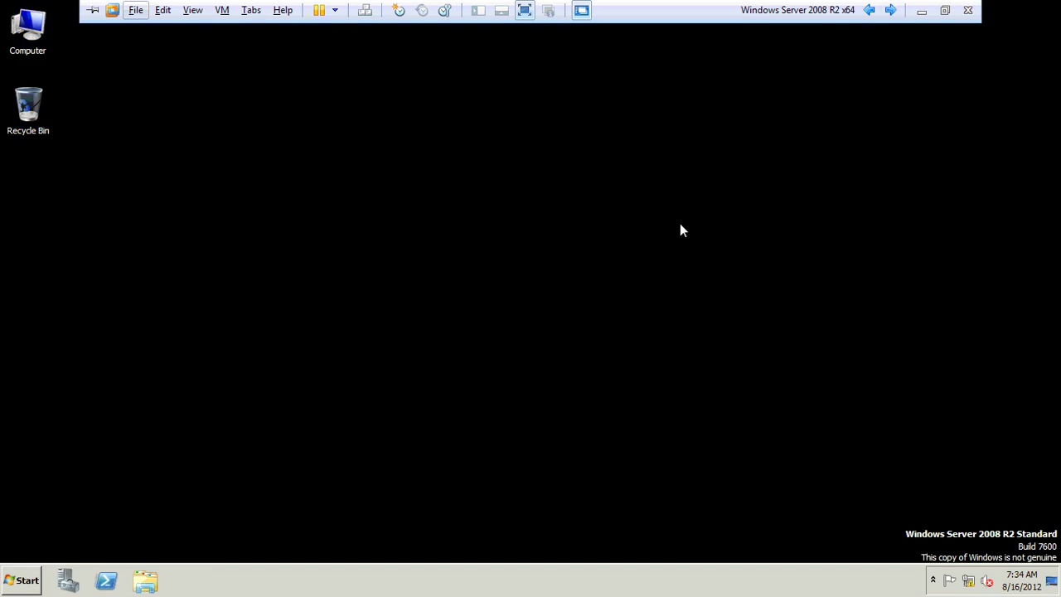
key(super+r)
key(End)
key(BackSpace)
key(BackSpace)
key(BackSpace)
key(BackSpace)
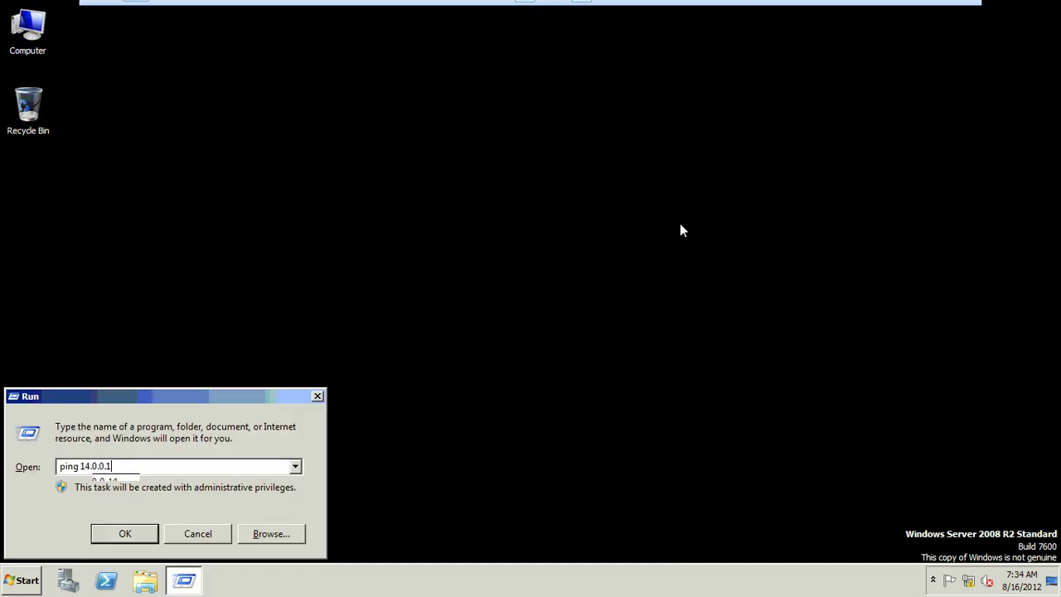
key(BackSpace)
key(BackSpace)
key(BackSpace)
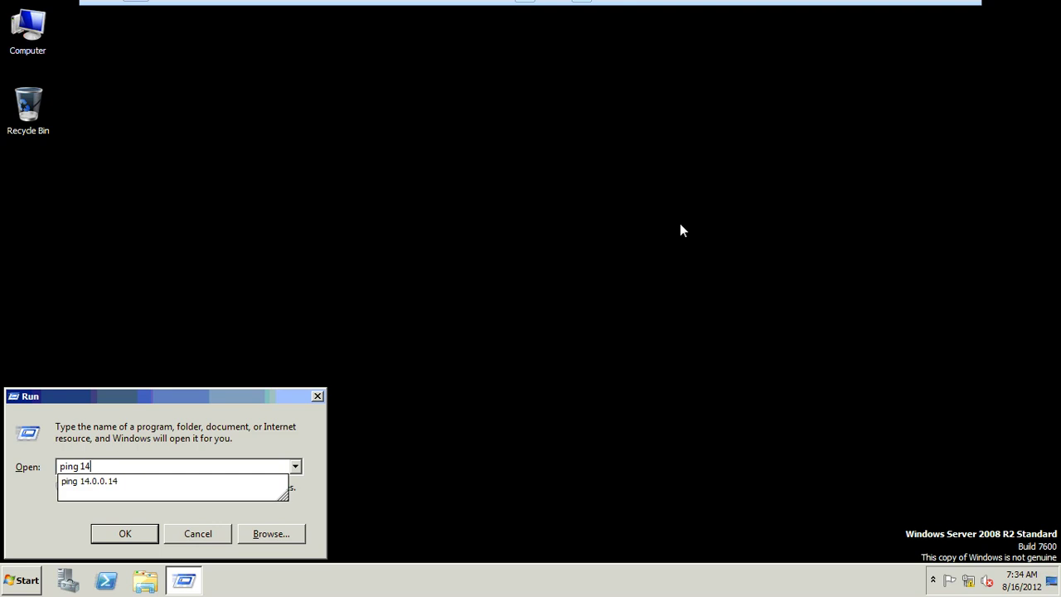
key(Down)
key(Down)
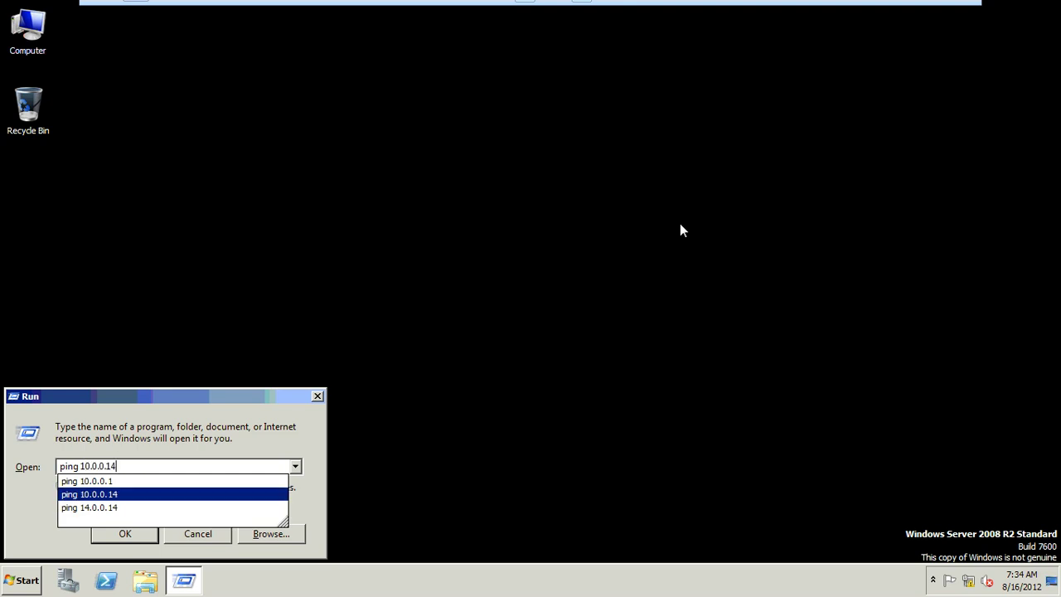
key(Return)
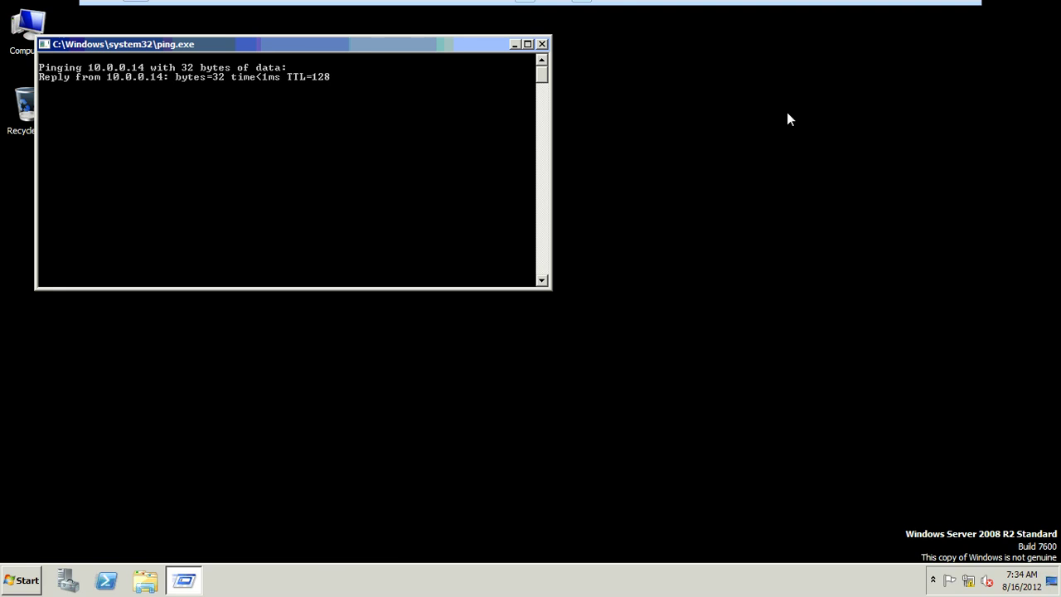
- Switch back to the first virtual machine and restore the virtual machine window from full screen
mouse_move(899, 7)
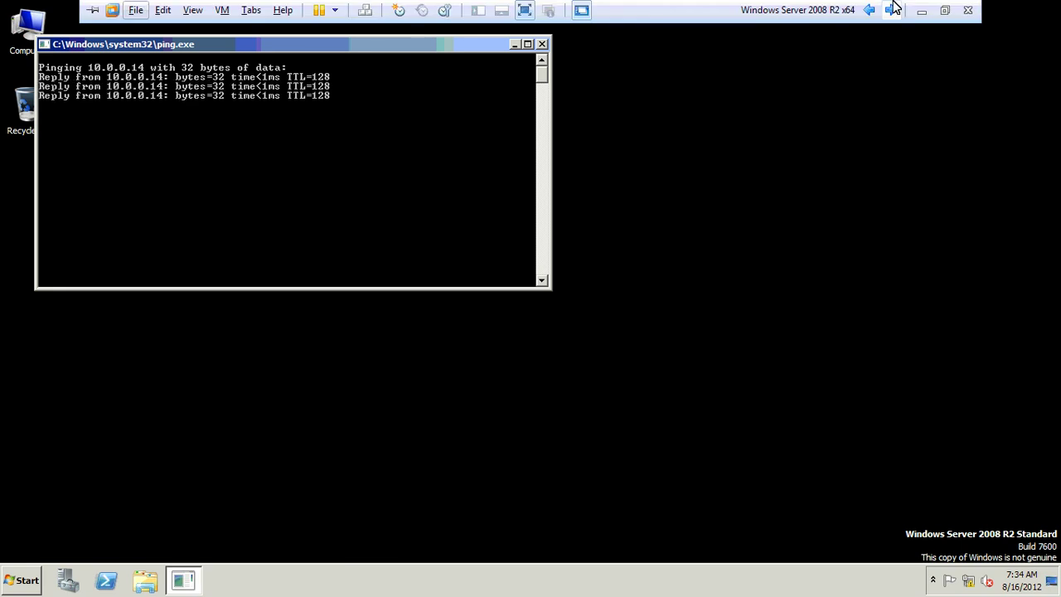
click(892, 9)
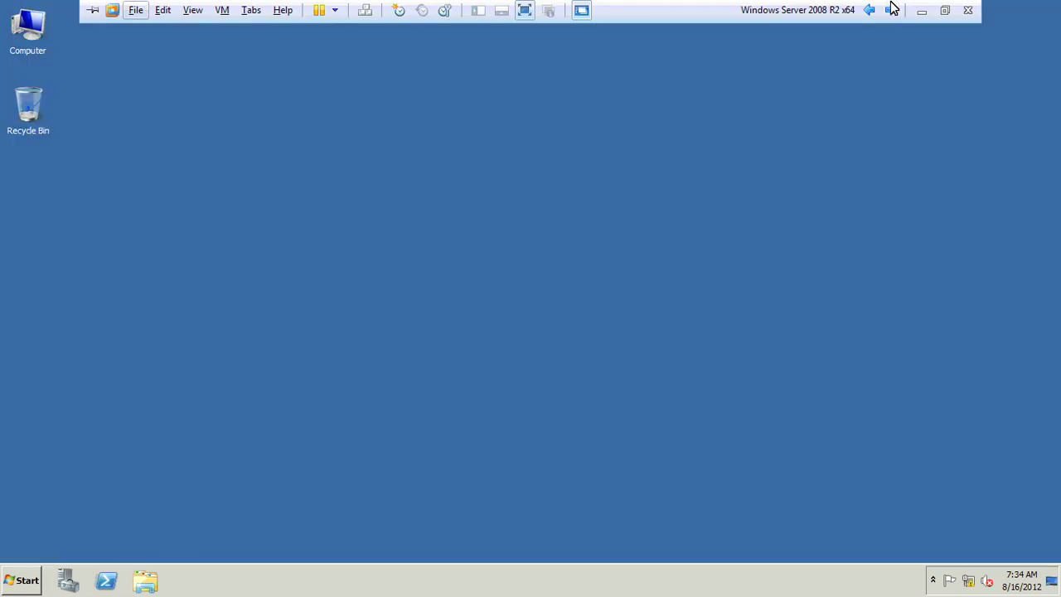
click(945, 12)
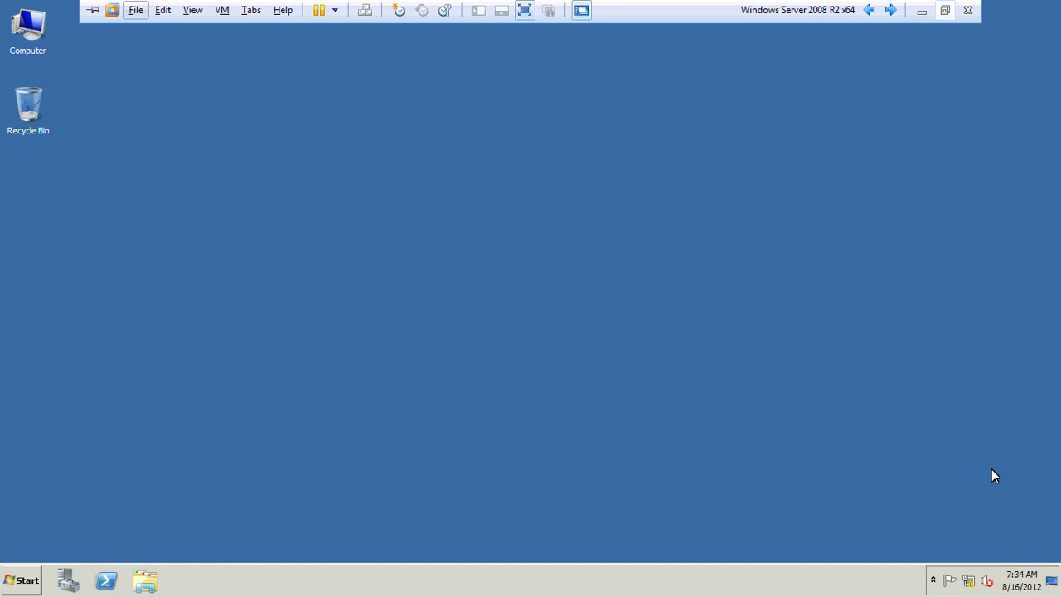